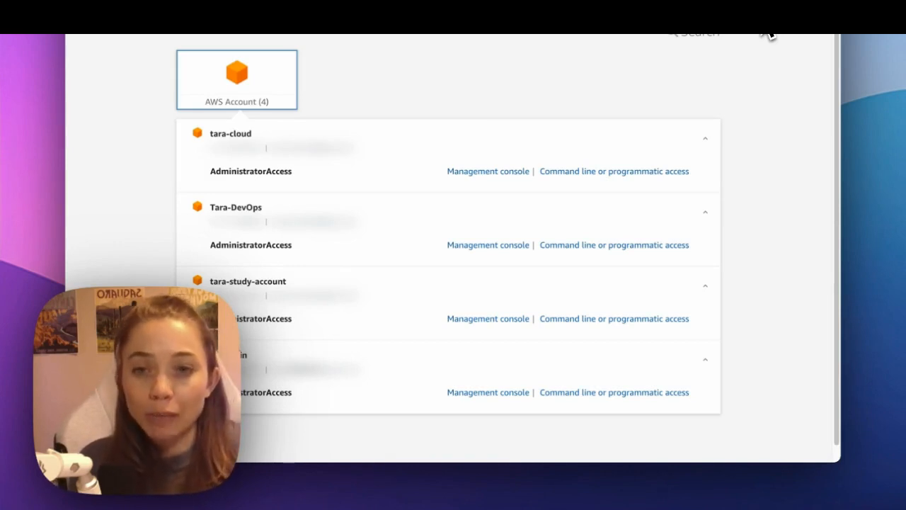
- Open the management consoles of the first and last listed AWS accounts, and view the first account's command line credentials for AdministratorAccess
scroll(425, 110, "down", 2)
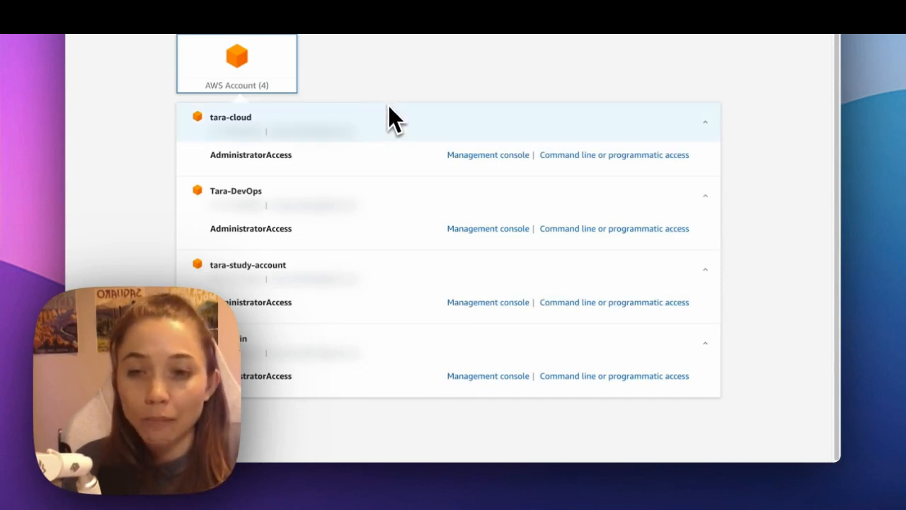
left_click(469, 155)
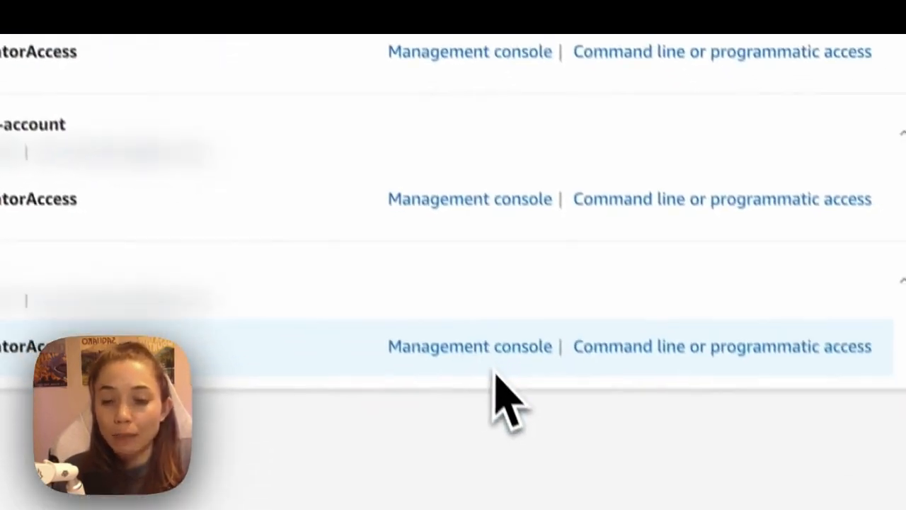
left_click(481, 346)
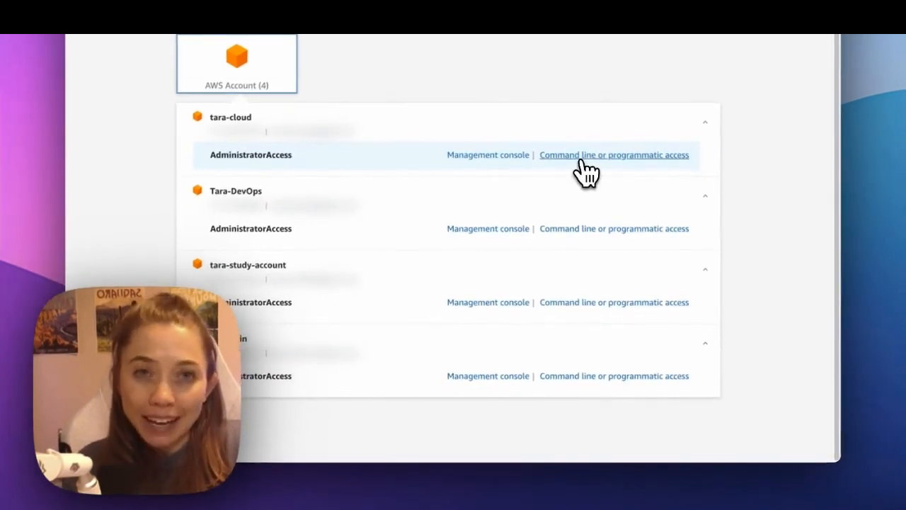
left_click(581, 160)
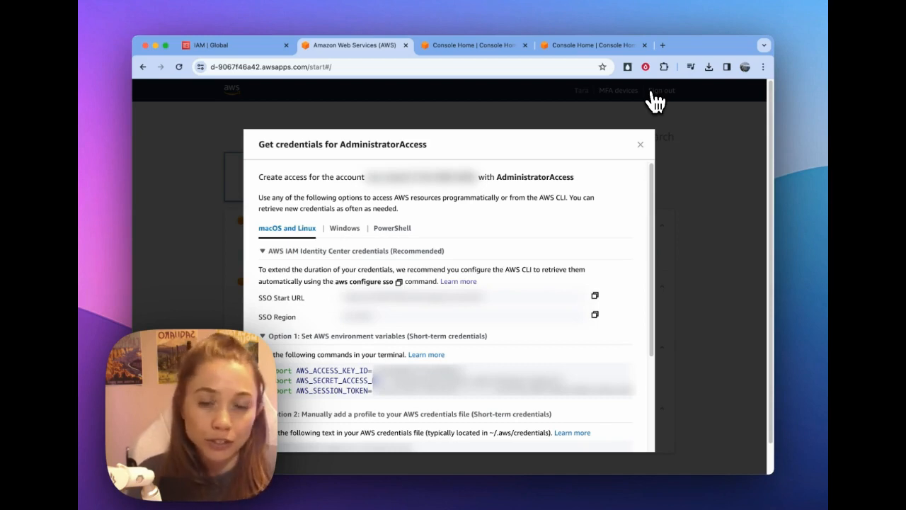
left_click(640, 144)
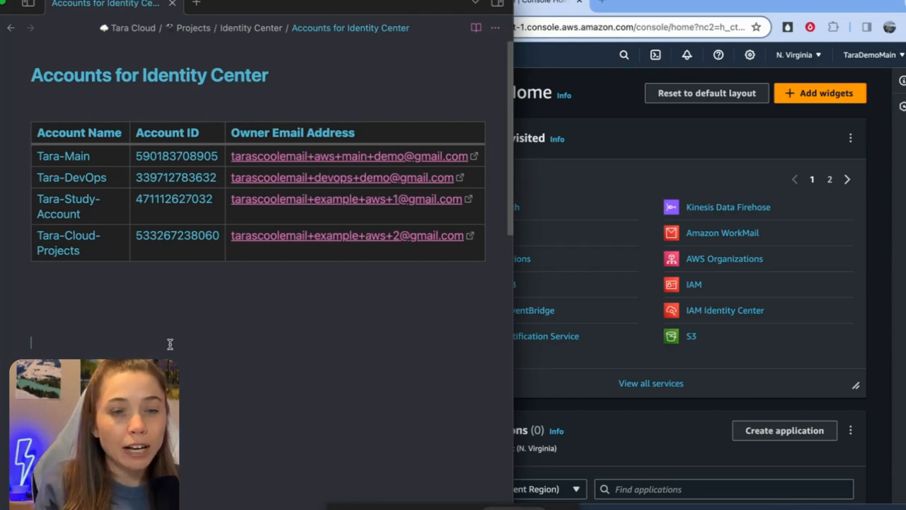
- Find AWS Organizations from the main account's console and create an organization with all features enabled
left_click(749, 33)
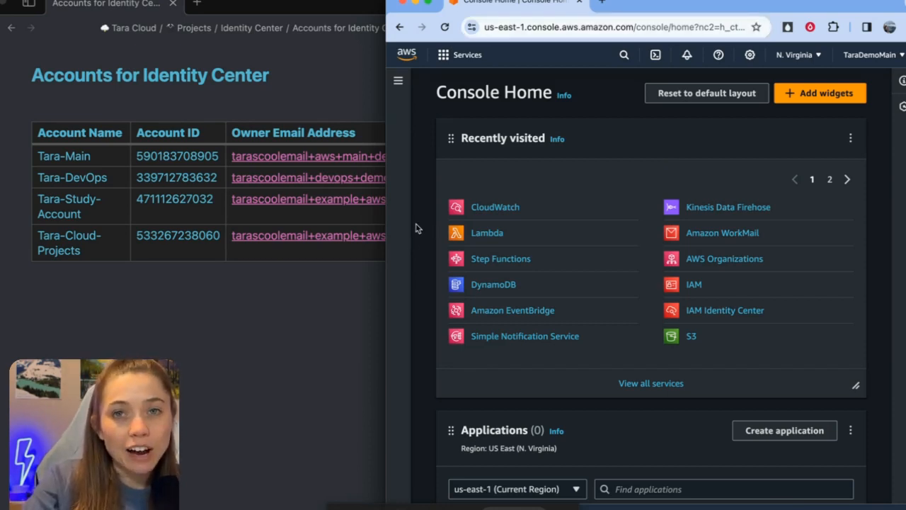
left_click(624, 55)
type("a")
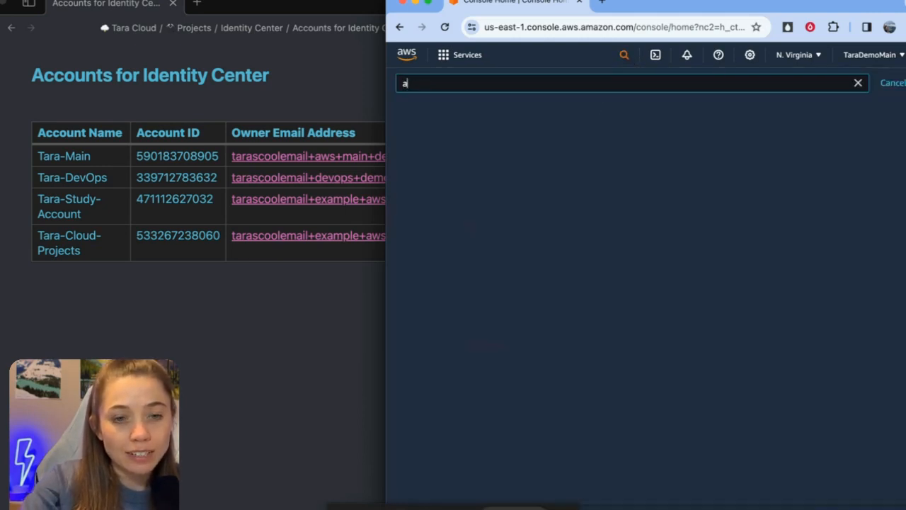
type("ws")
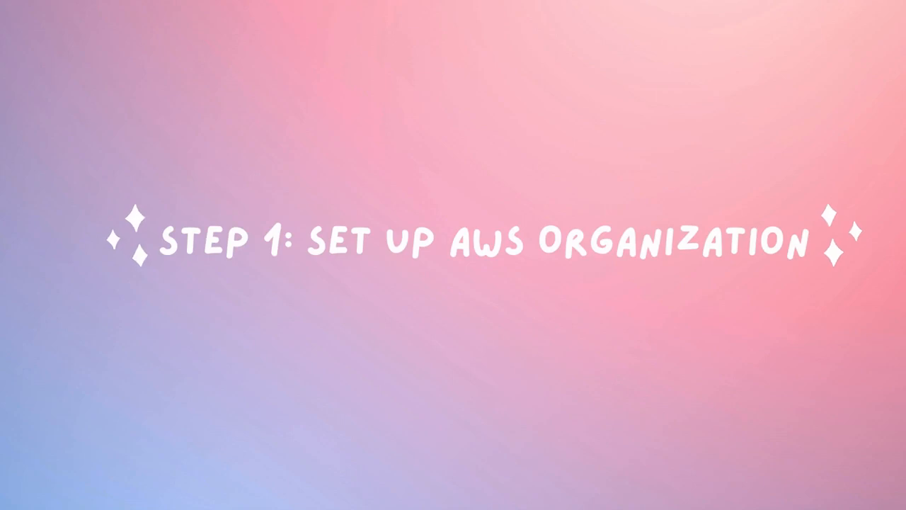
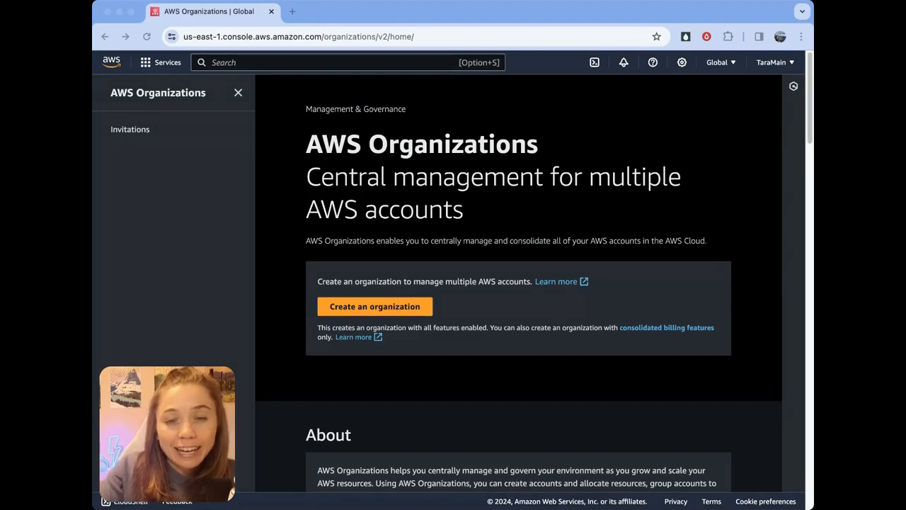
left_click(403, 388)
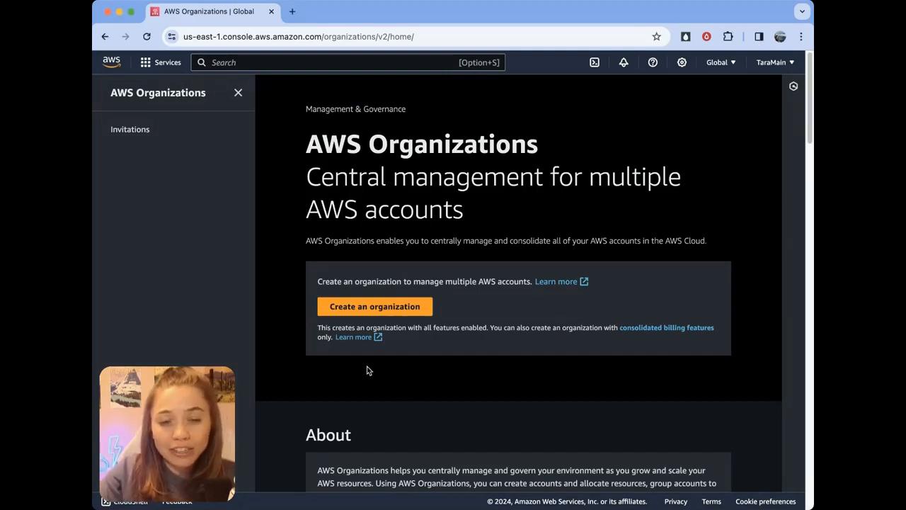
left_click(367, 308)
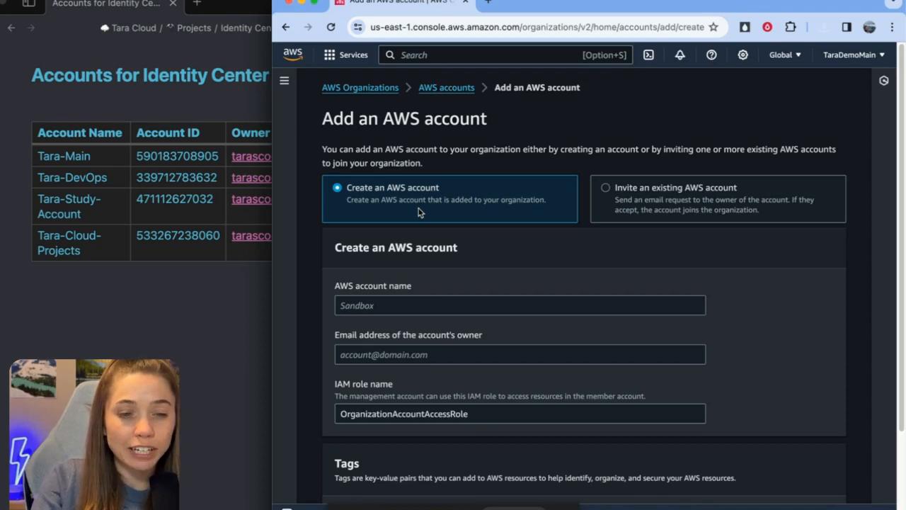
- Choose to invite an existing AWS account and enter the DevOps account's ID from the notes table as the first invitee
left_click(698, 200)
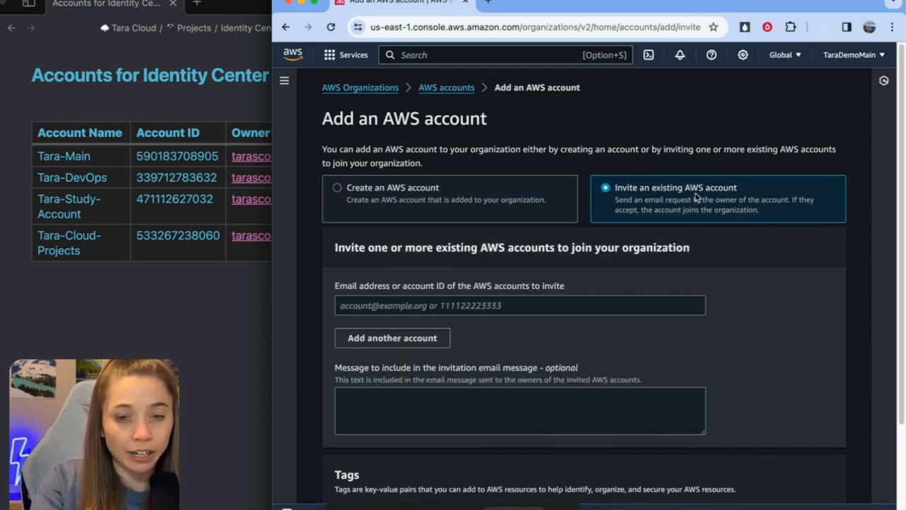
scroll(688, 154, "down", 3)
scroll(686, 154, "down", 1)
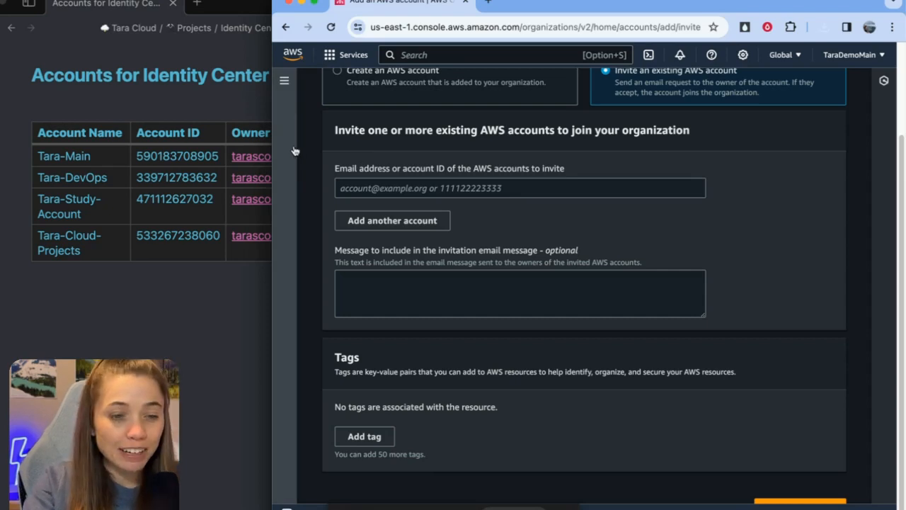
left_click(162, 177)
left_click(417, 150)
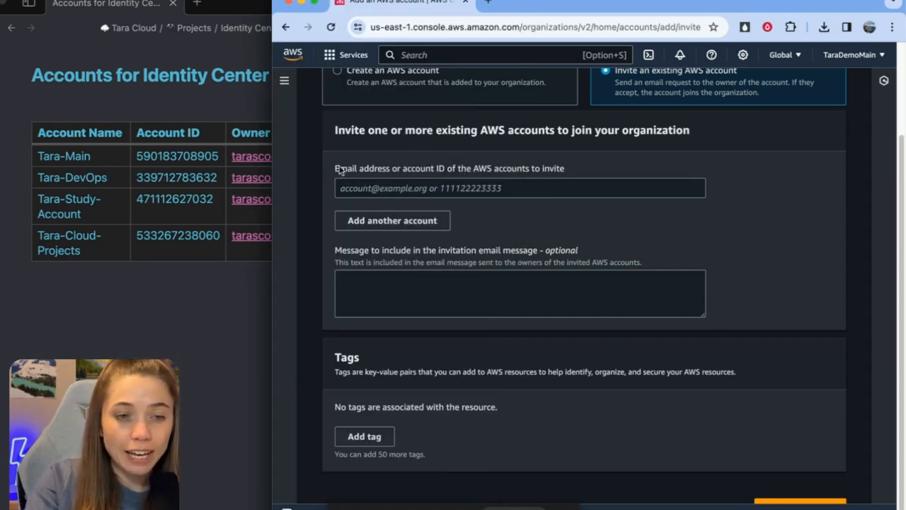
left_click(180, 187)
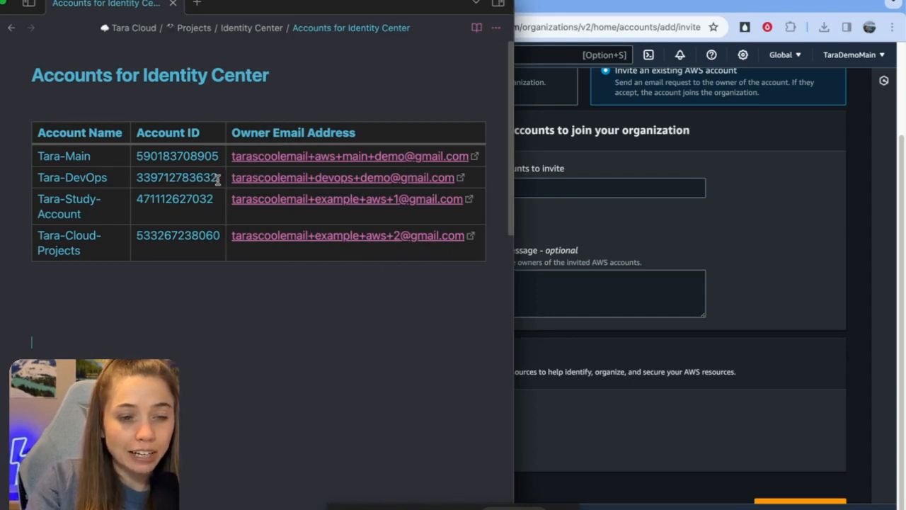
left_click_drag(218, 178, 139, 177)
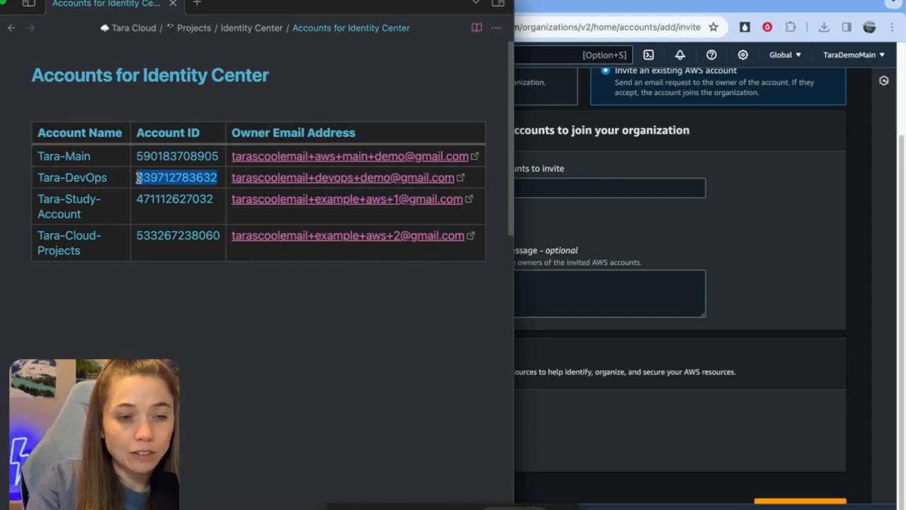
right_click(141, 177)
left_click(164, 301)
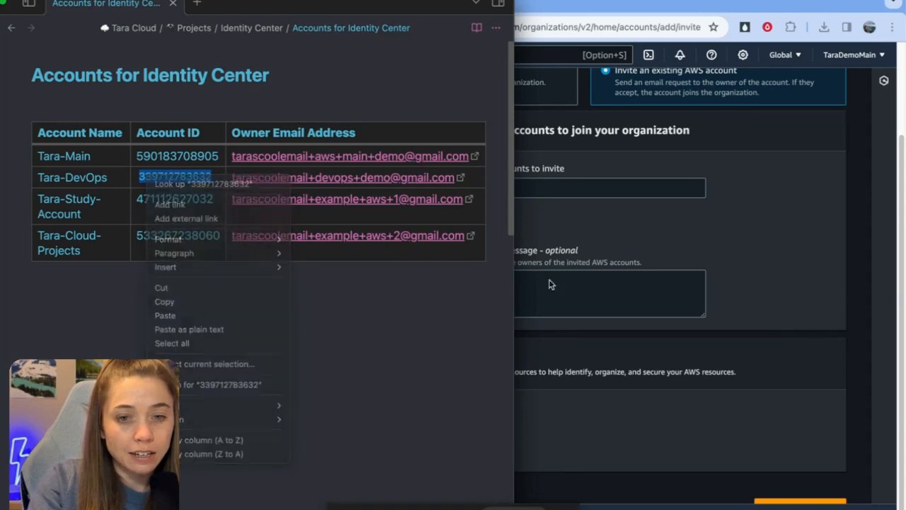
- Copy the study account's owner email from the notes table into a second invitee entry
left_click(461, 198)
left_click_drag(453, 198, 258, 201)
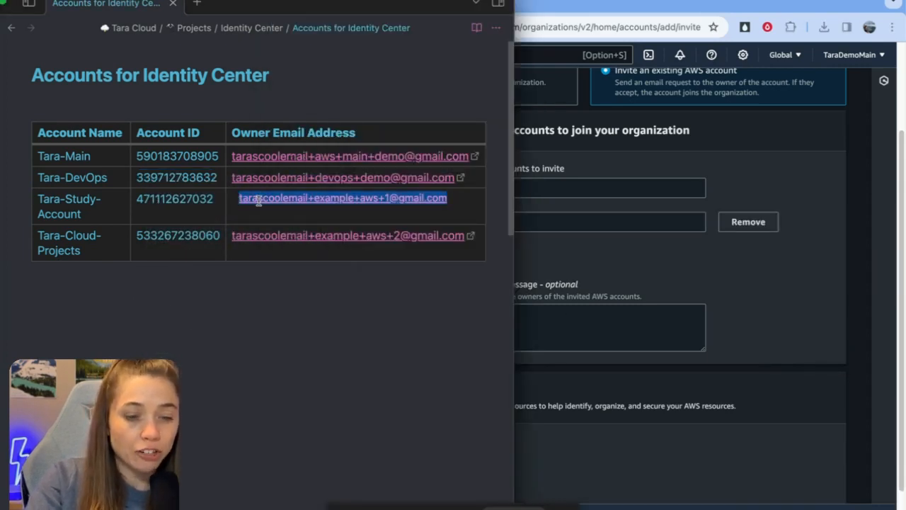
left_click(543, 217)
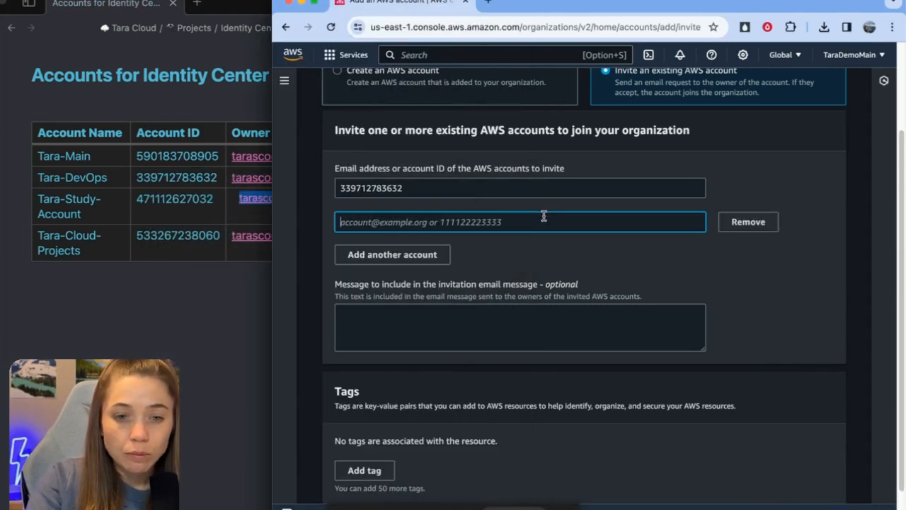
key("super+v")
- Add a third invitee entry and fill it with the cloud projects account's ID from the notes table
left_click(392, 254)
left_click(163, 313)
left_click(215, 240)
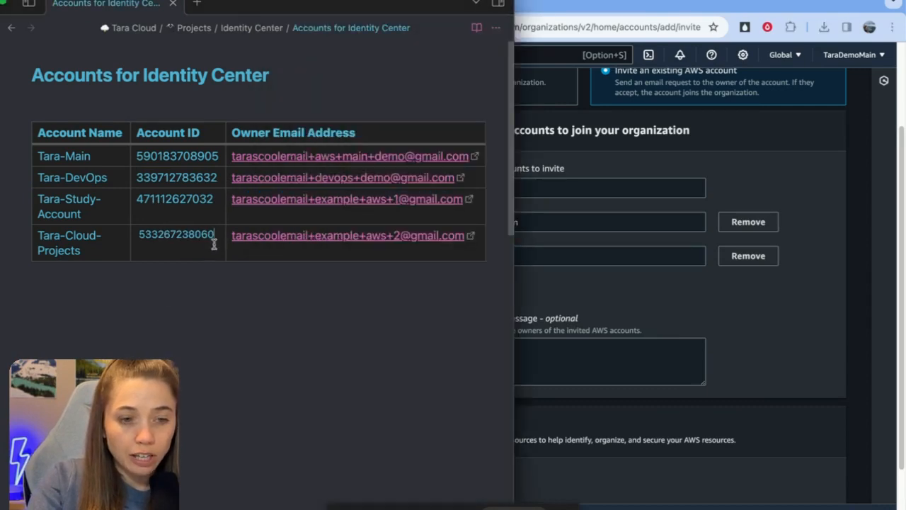
left_click_drag(218, 239, 135, 234)
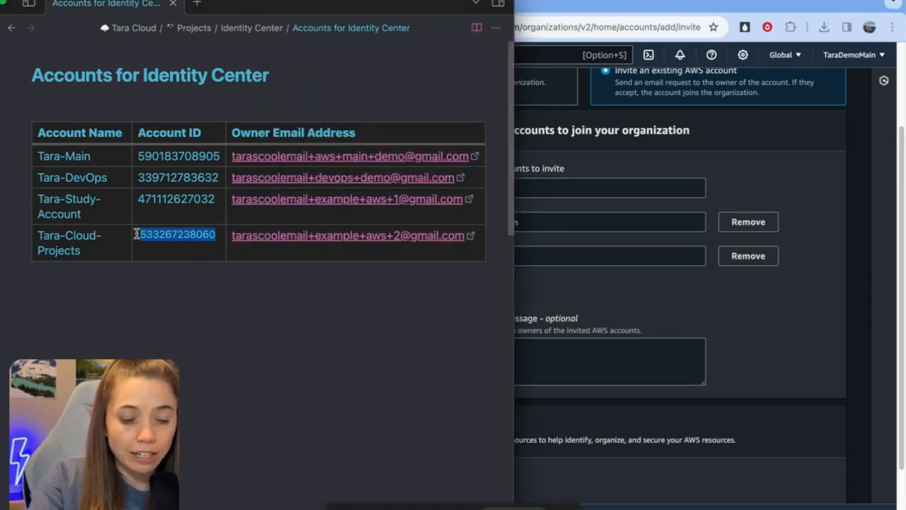
key("super+c")
left_click(489, 259)
key("super+v")
- Send the invitations without a message or tags, and open the organization's Invitations list
scroll(495, 269, "down", 2)
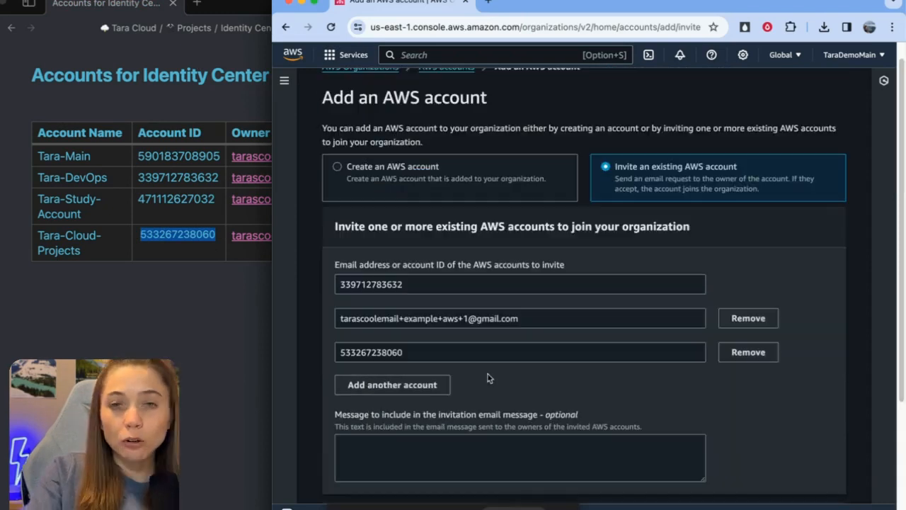
scroll(482, 375, "down", 3)
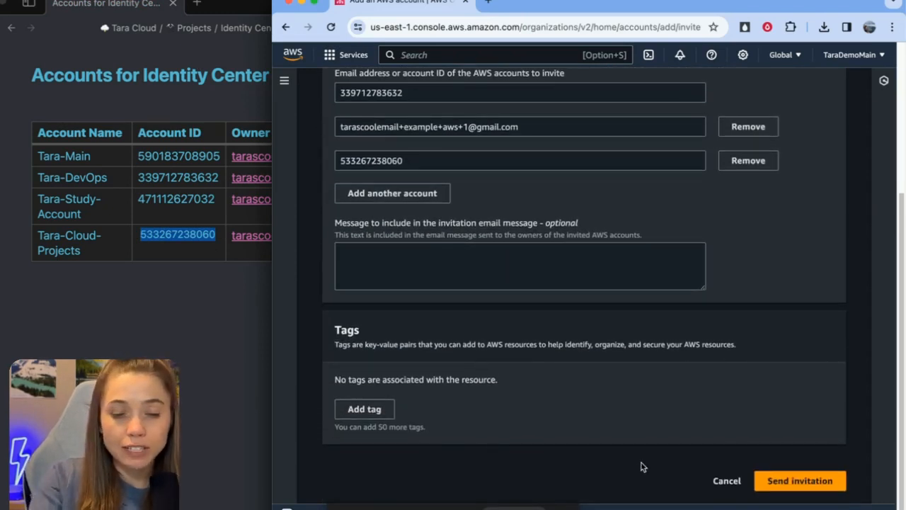
left_click(784, 483)
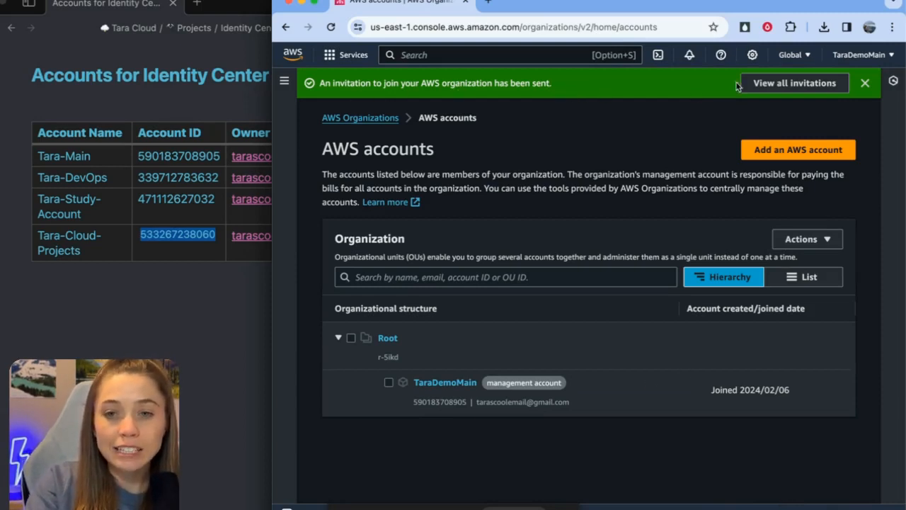
left_click(285, 83)
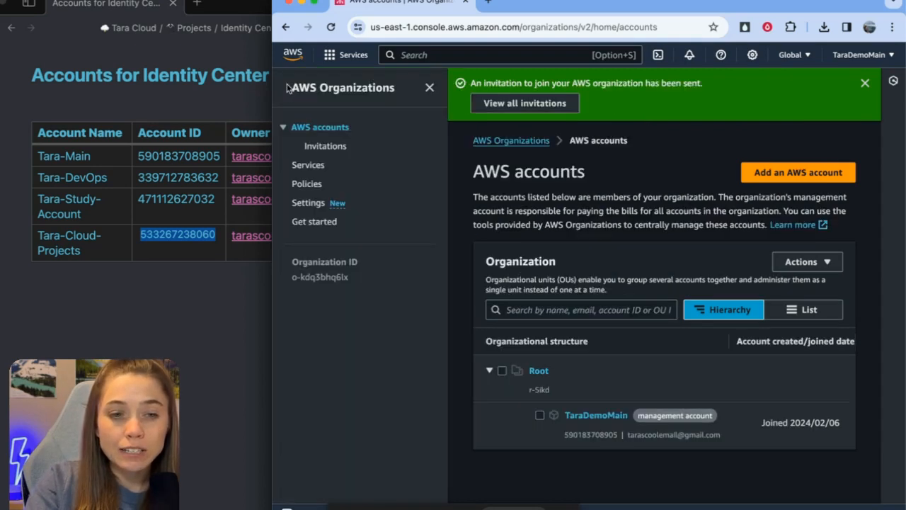
left_click(328, 146)
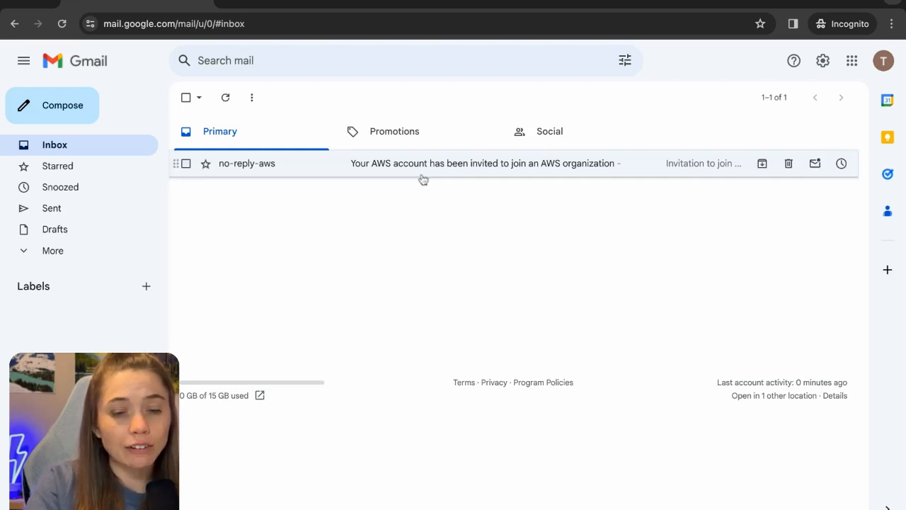
- In Gmail, open the AWS organization invitation email, follow its acceptance link and accept the invitation for the DevOps account
left_click(283, 164)
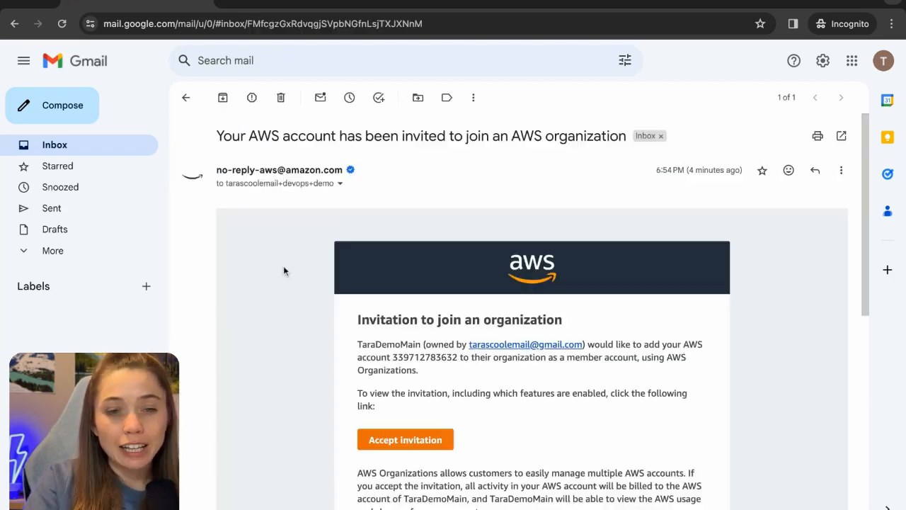
scroll(283, 261, "down", 2)
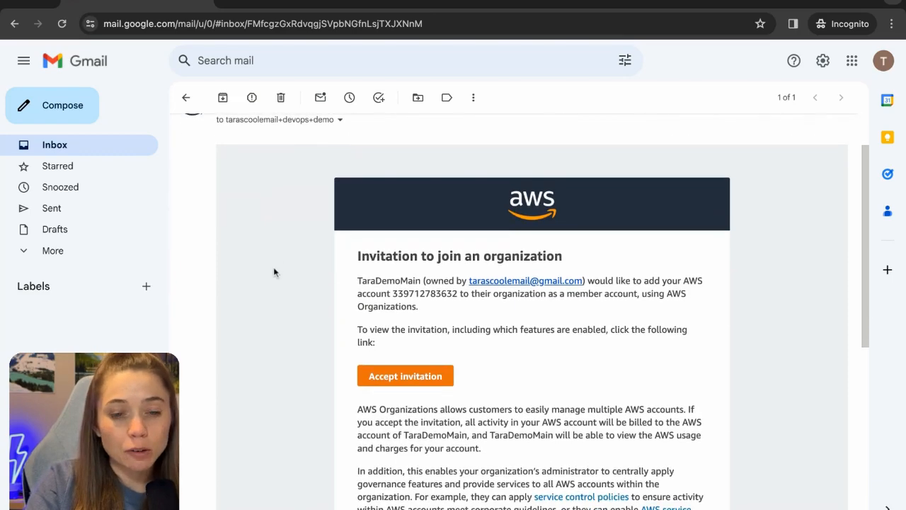
scroll(388, 326, "down", 5)
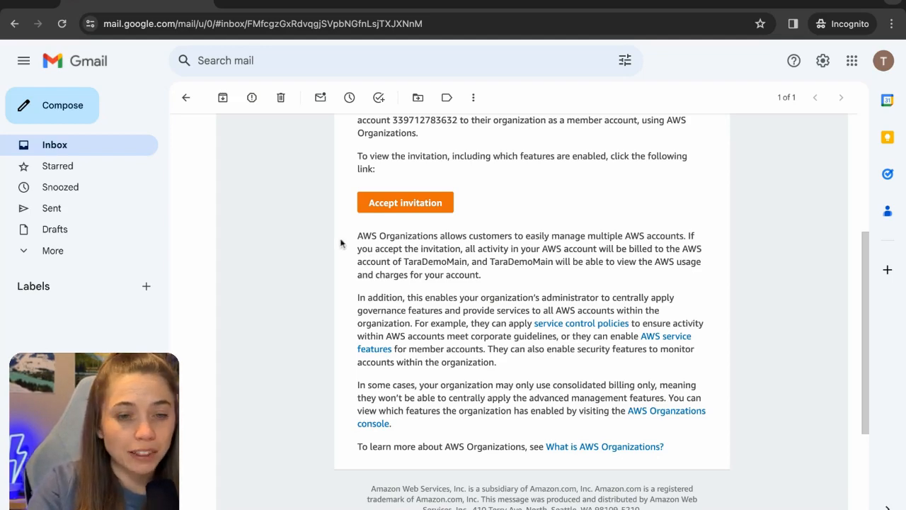
scroll(342, 243, "up", 3)
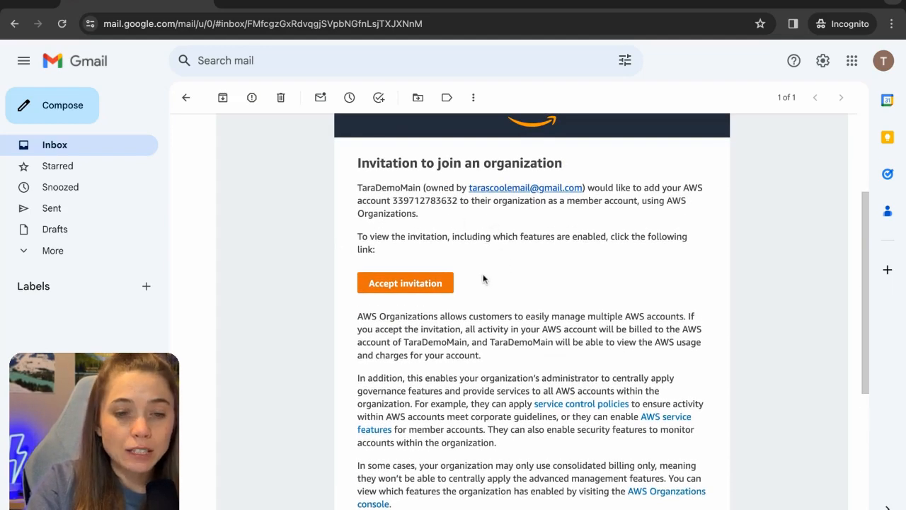
left_click(439, 286)
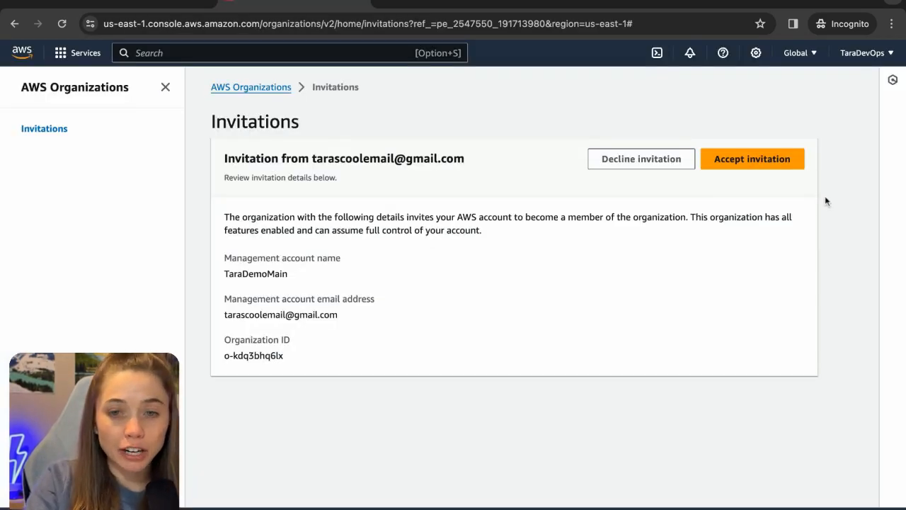
left_click(772, 171)
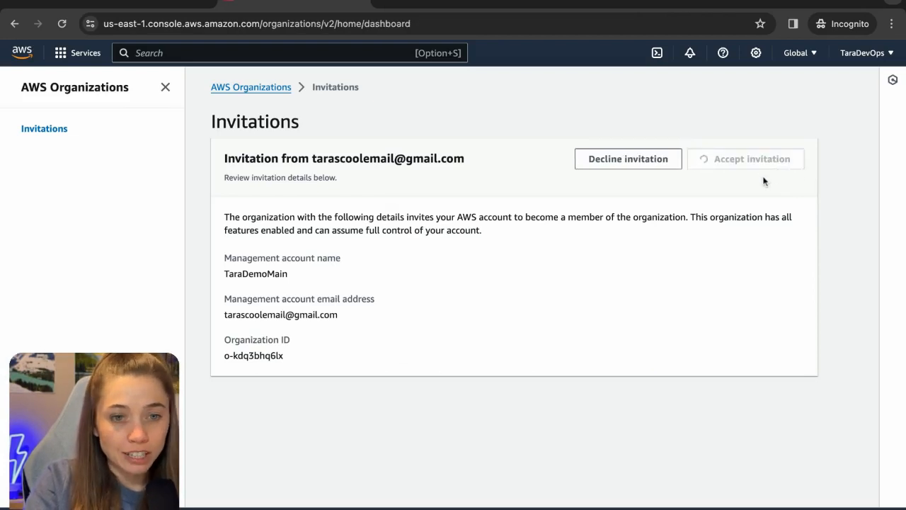
scroll(275, 129, "down", 1)
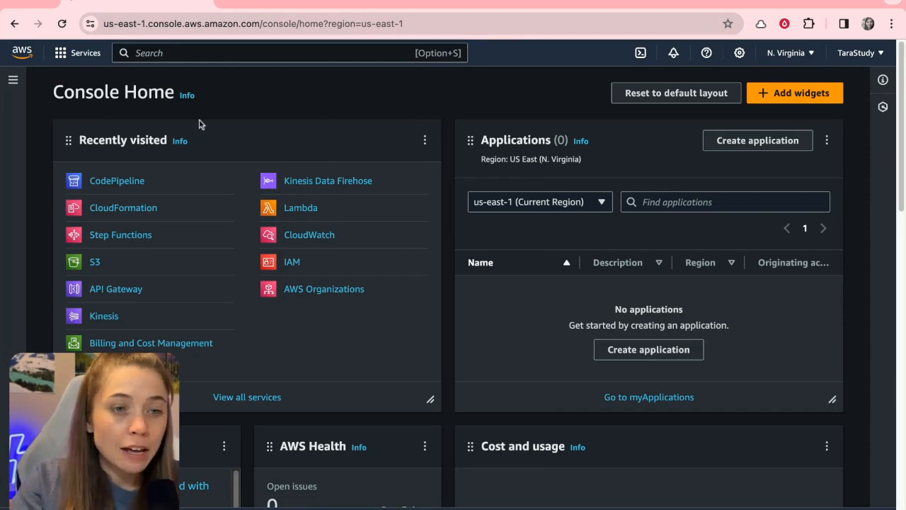
- In the study account's console, search for "aws. organ" and open AWS Organizations
left_click(193, 51)
type("aws. organ")
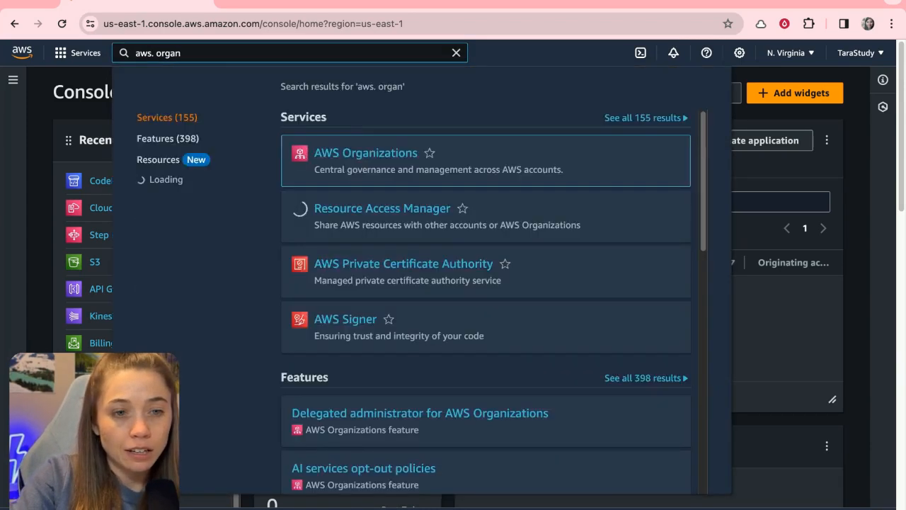
key("Return")
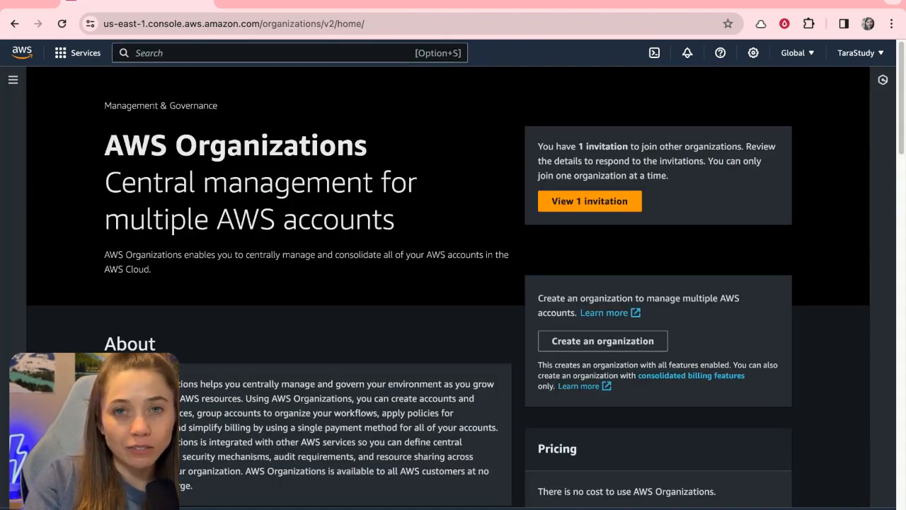
- Accept the study account's pending organization invitation and check the acceptance statuses in the main account's Invitations list
left_click(601, 210)
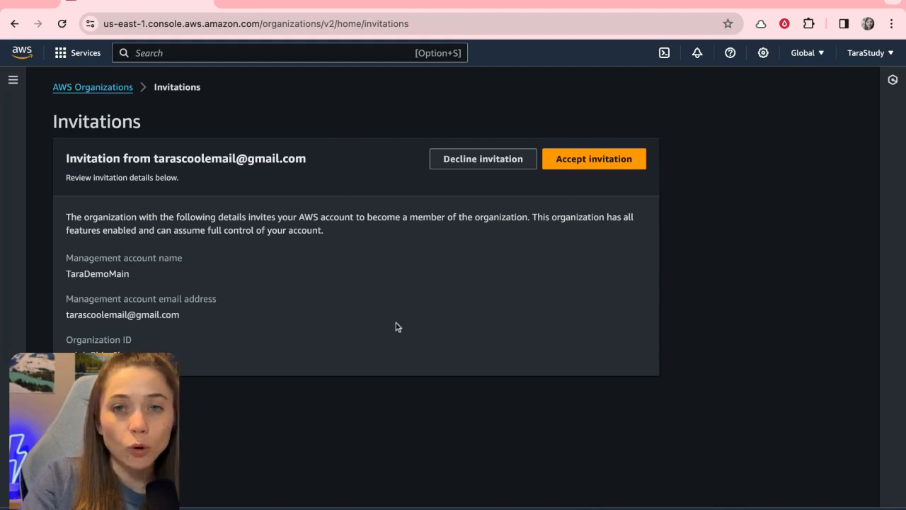
left_click(619, 170)
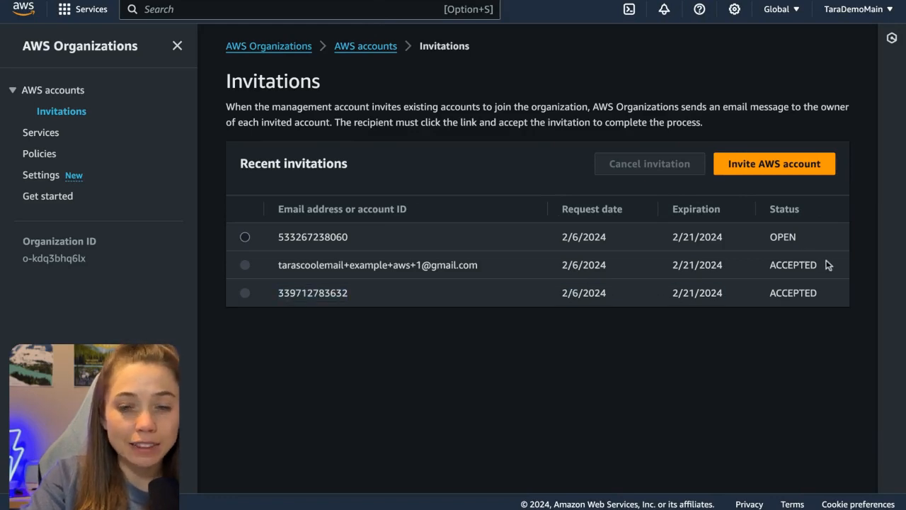
left_click_drag(827, 260, 775, 288)
left_click(812, 230)
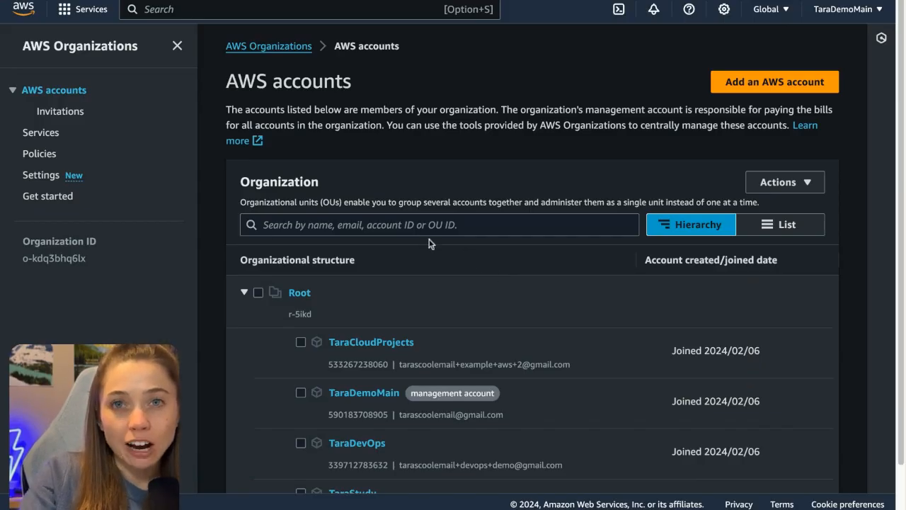
- In the main account's console, search for "iam iden", open IAM Identity Center and enable it
left_click(221, 9)
type("i")
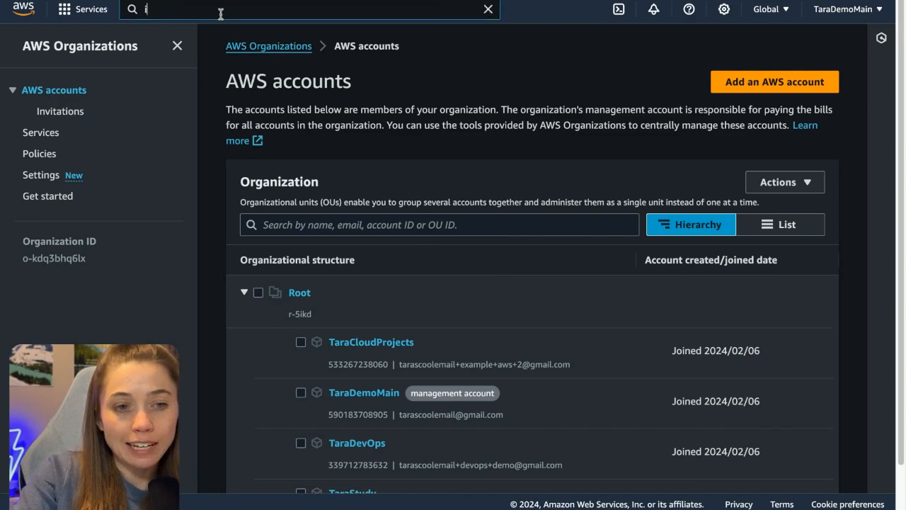
type("am ")
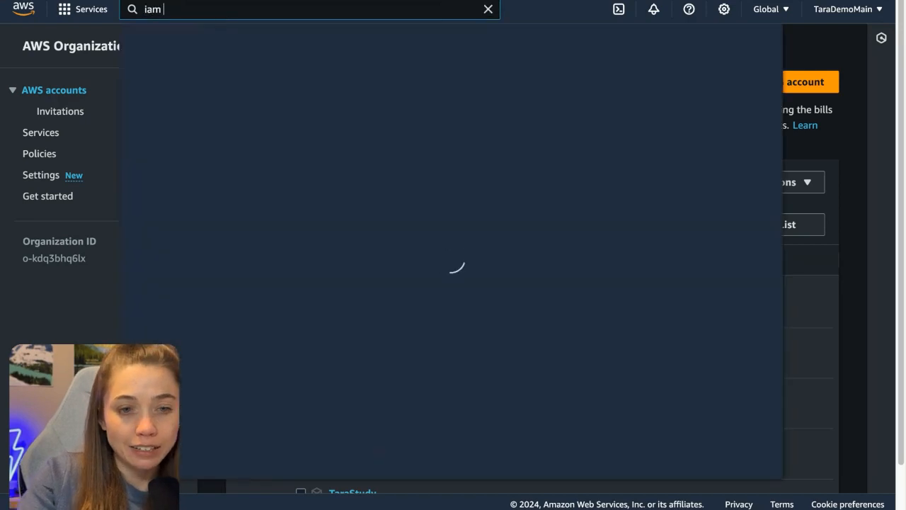
type("iden")
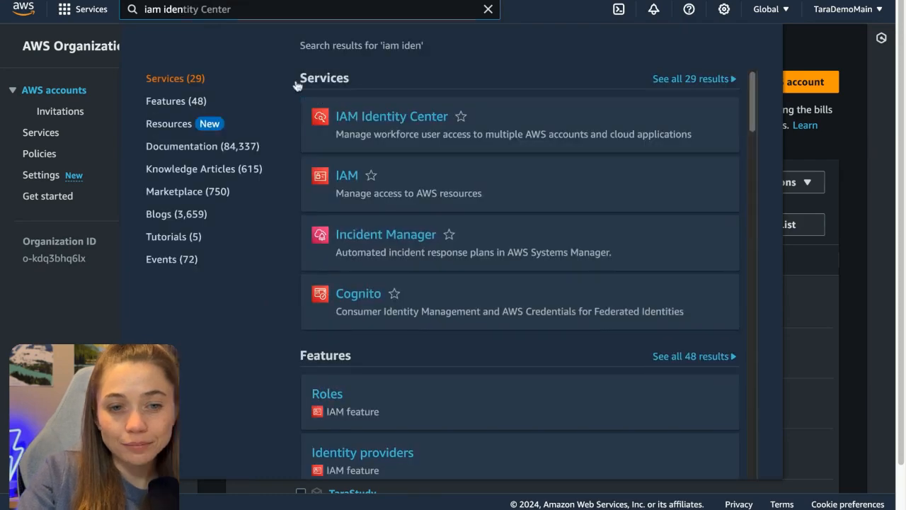
key("Return")
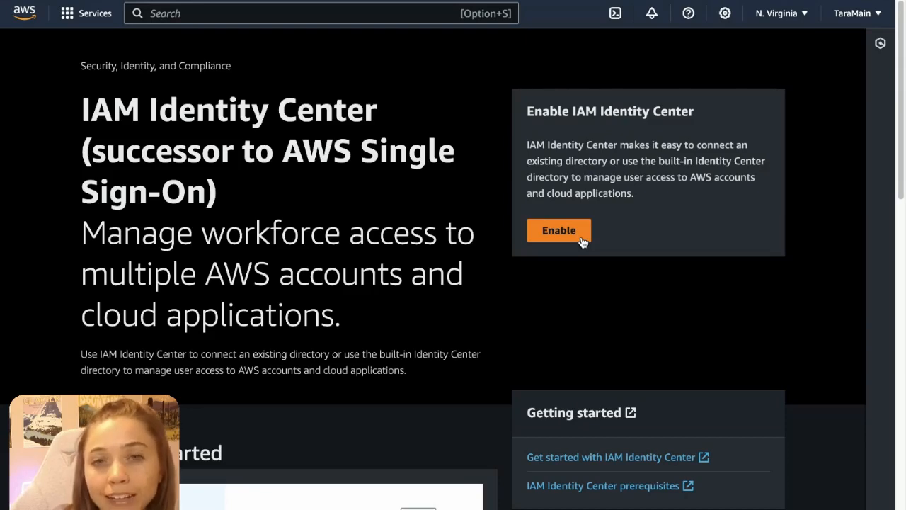
left_click(581, 239)
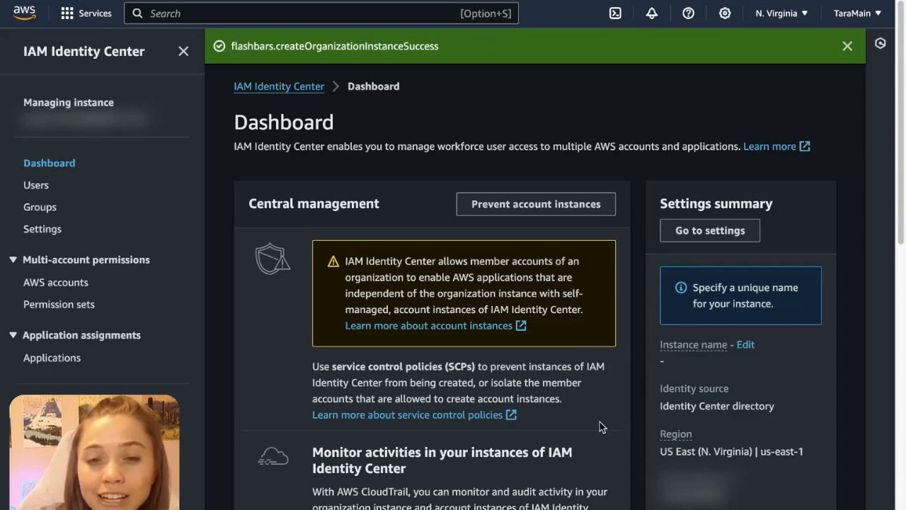
- Examine the IAM Identity Center dashboard's central management section and the AWS access portal URL in its settings summary
scroll(584, 414, "down", 1)
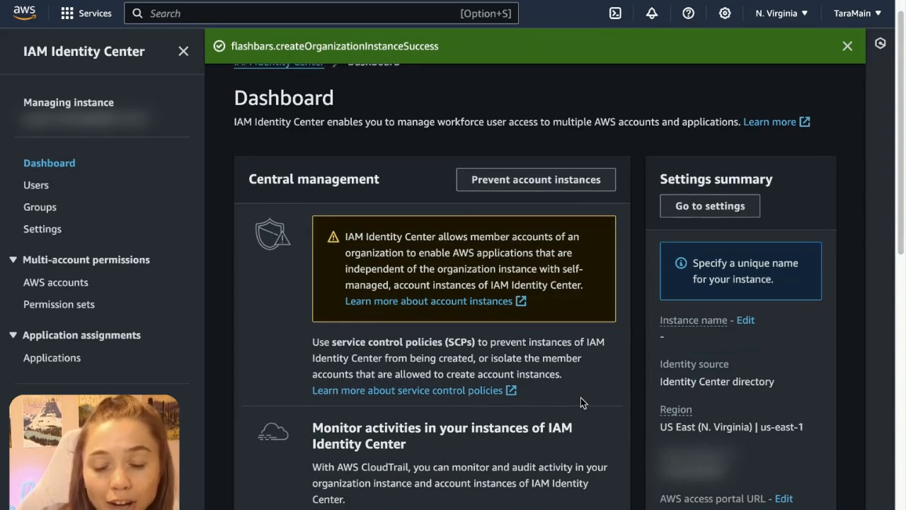
scroll(587, 393, "down", 3)
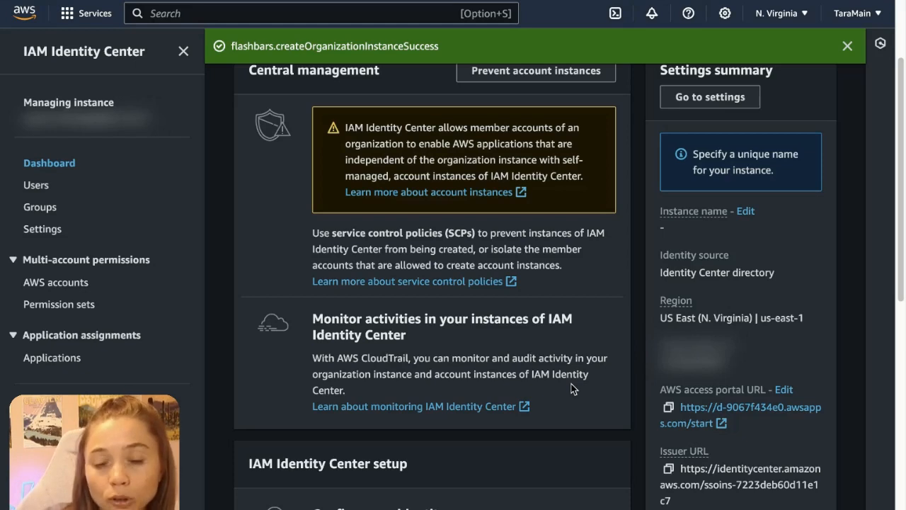
scroll(550, 390, "down", 1)
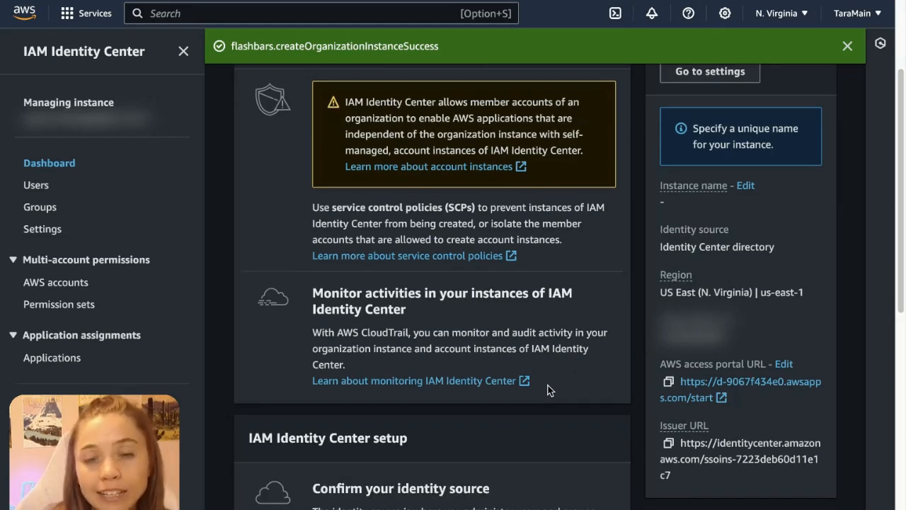
scroll(547, 386, "down", 1)
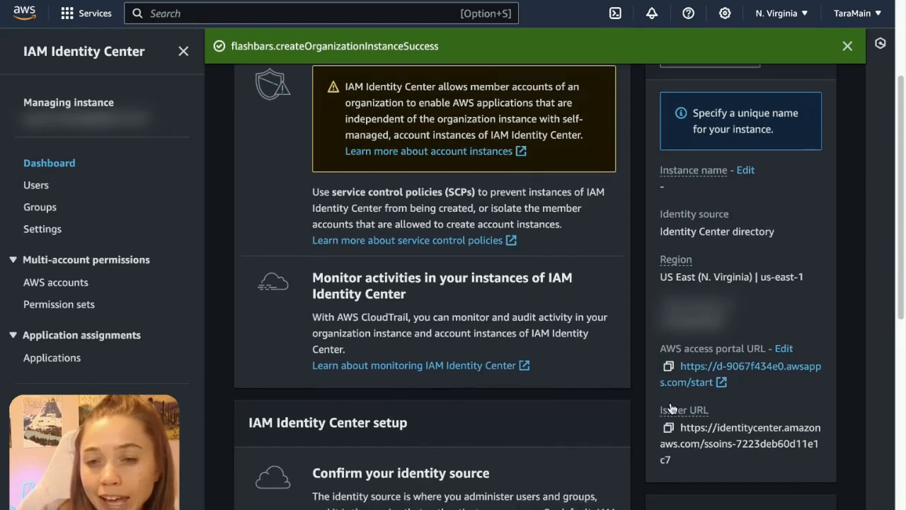
left_click_drag(748, 393, 678, 363)
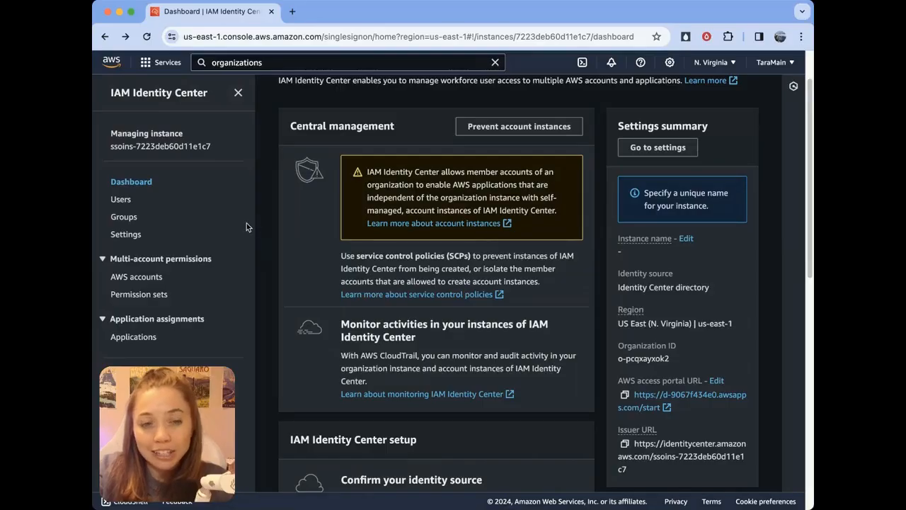
- Start adding an Identity Center user, enter the username and choose to generate a one-time password to share
left_click(120, 200)
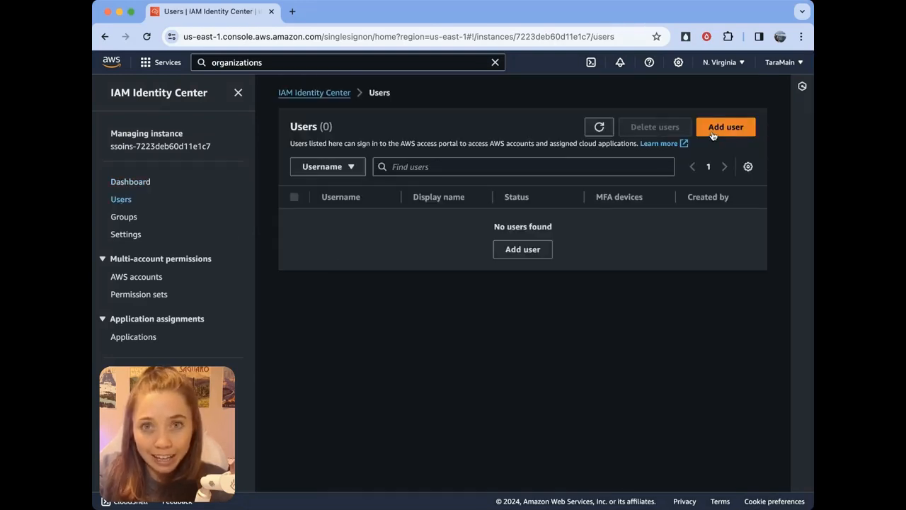
left_click(725, 128)
scroll(369, 268, "down", 1)
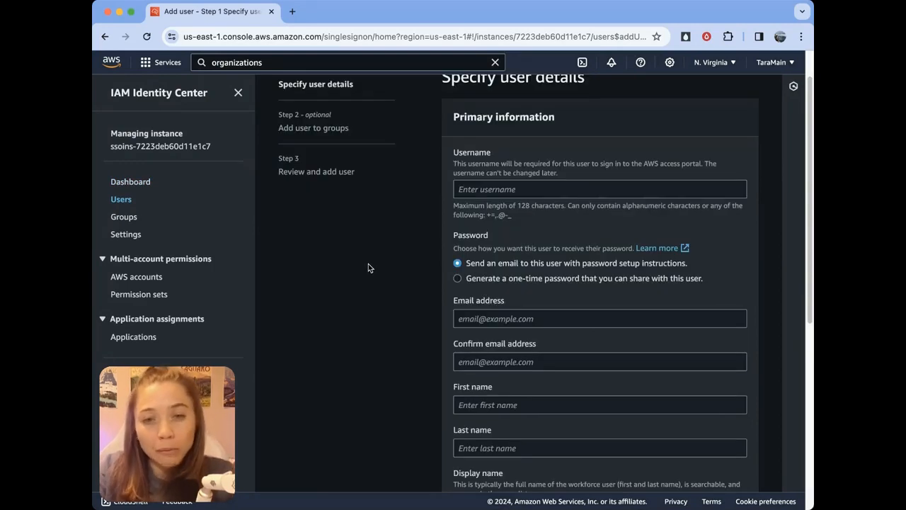
left_click(460, 191)
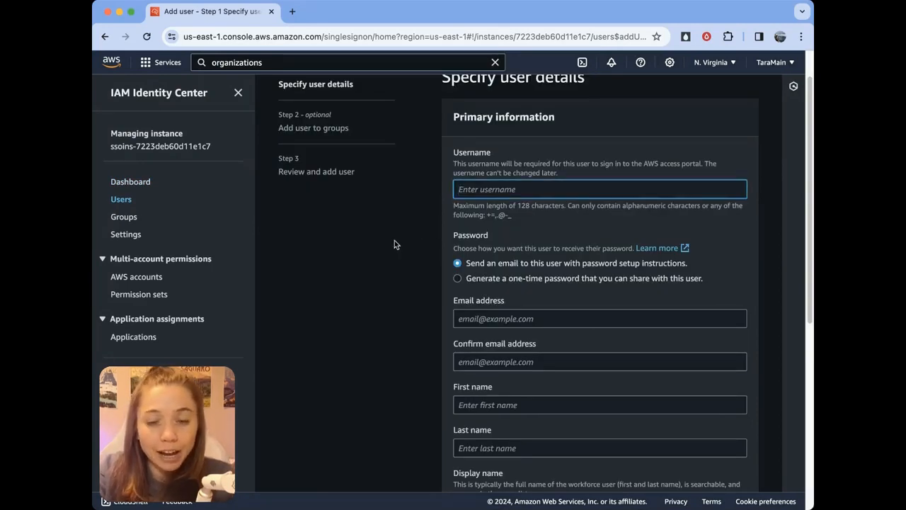
type("Tara")
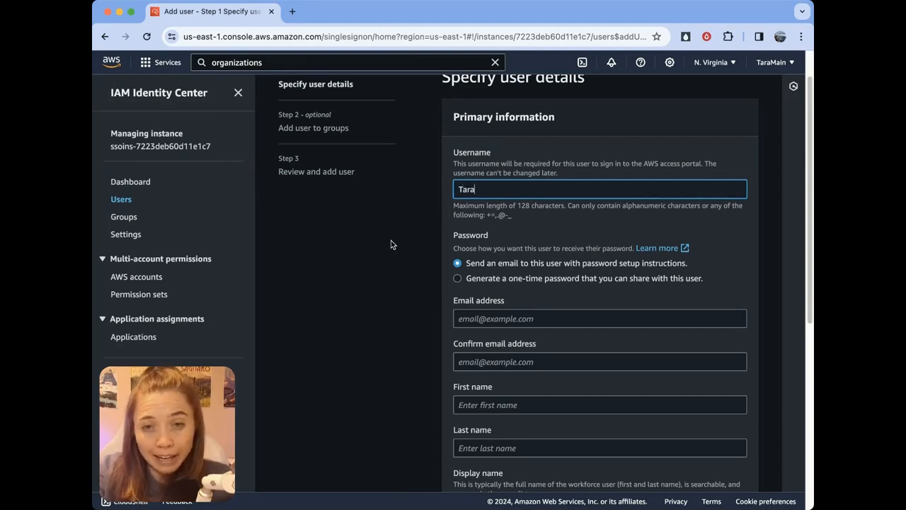
scroll(391, 240, "down", 2)
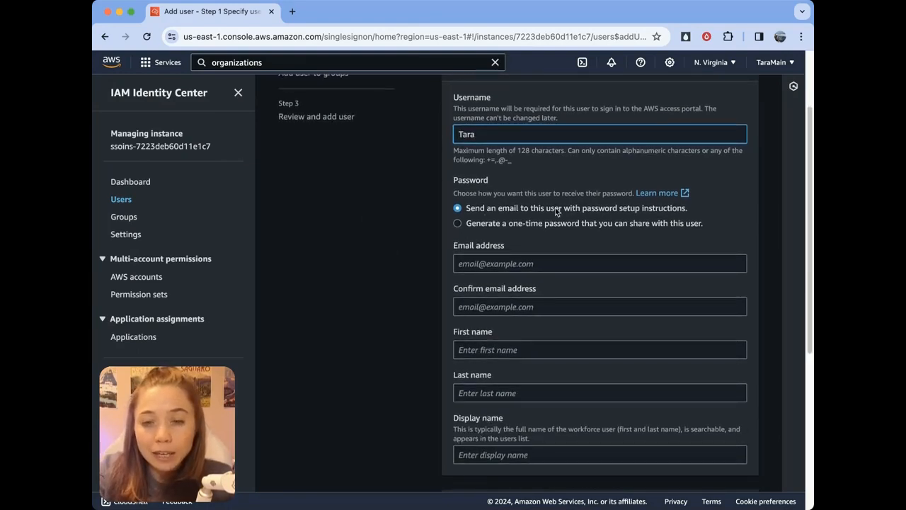
left_click(521, 224)
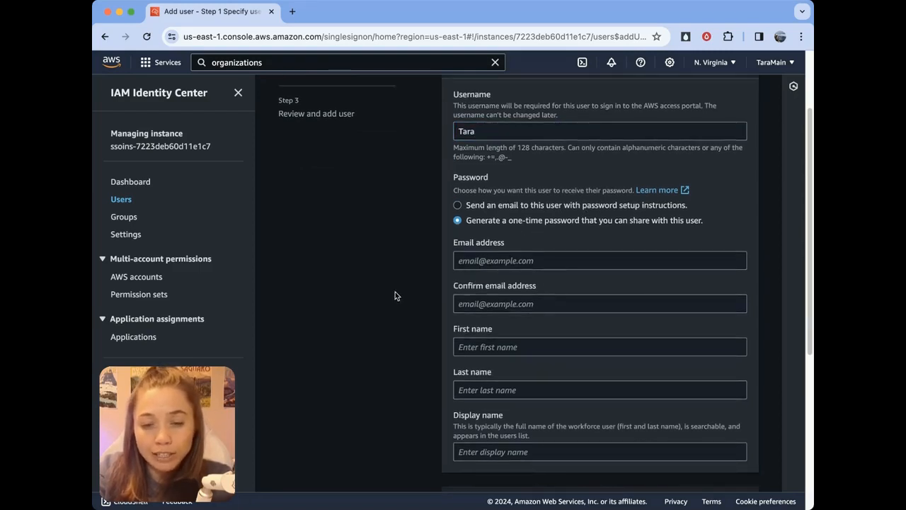
- Fill in the user's email address with confirmation, first name, last name and display name, and continue to group assignment
scroll(395, 291, "down", 2)
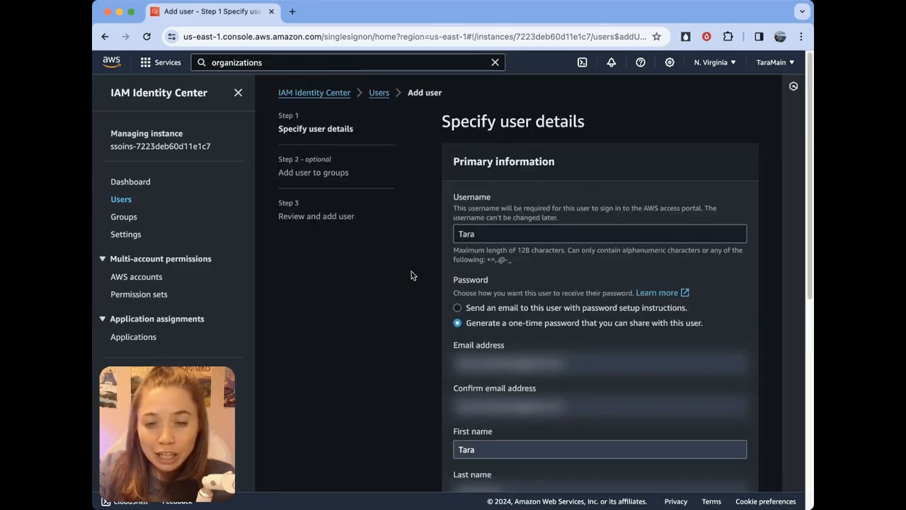
scroll(413, 275, "down", 2)
scroll(413, 275, "down", 4)
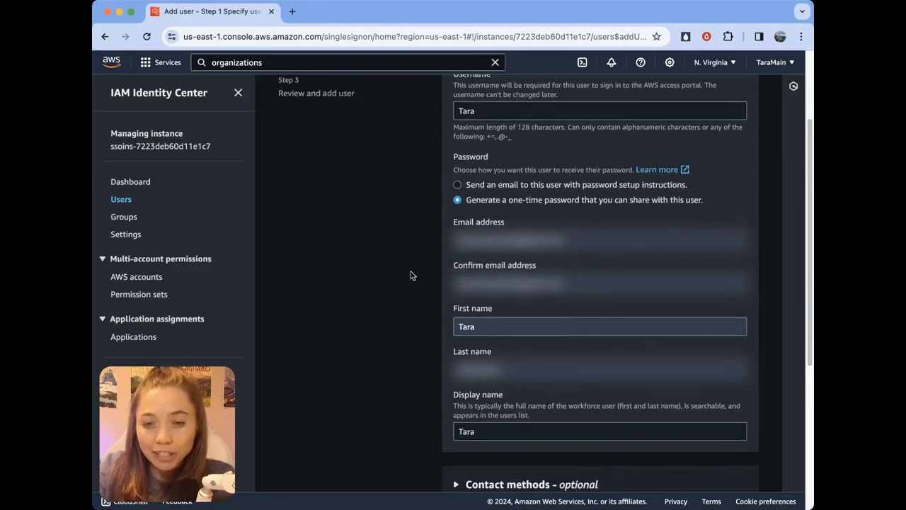
scroll(446, 320, "down", 5)
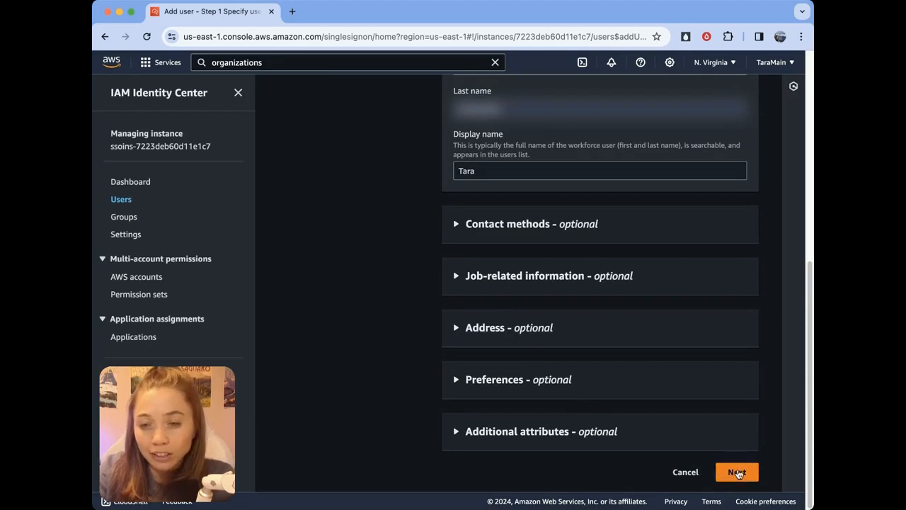
left_click(738, 473)
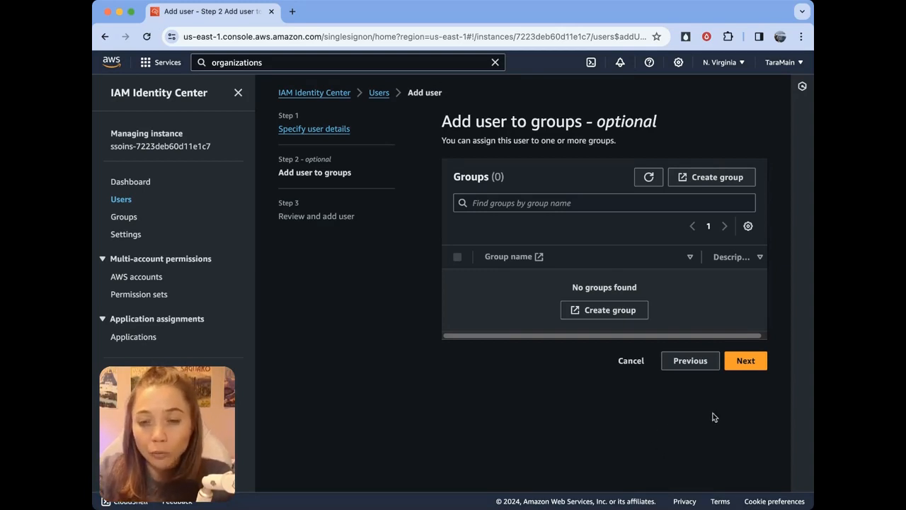
- Skip assigning the user to groups, review the user details and add the user
left_click(748, 365)
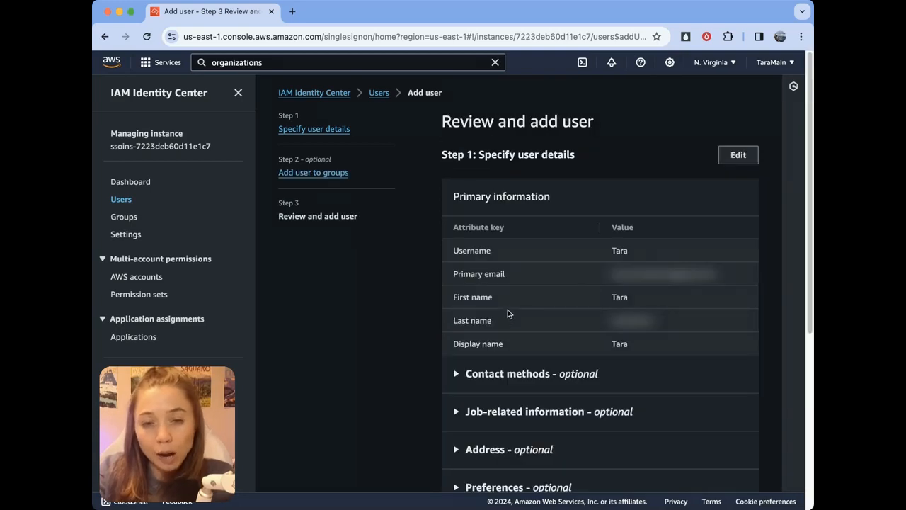
scroll(507, 312, "down", 5)
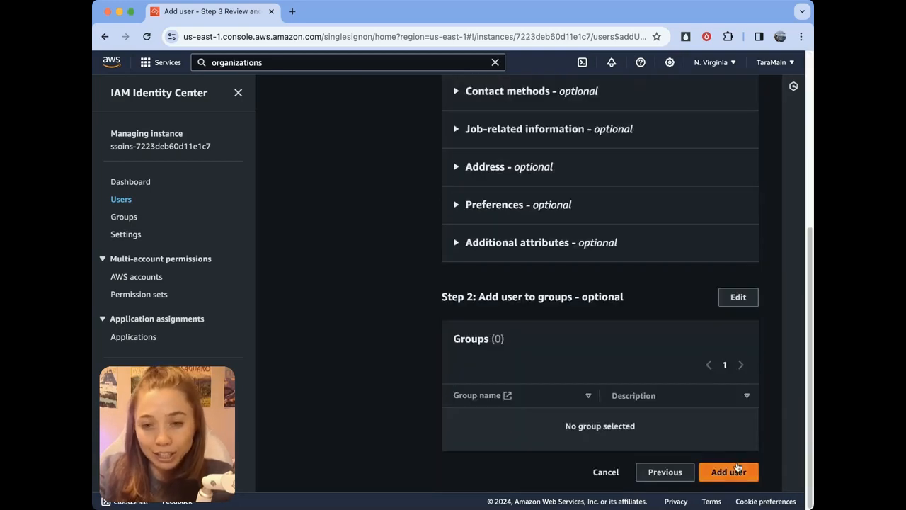
left_click(736, 467)
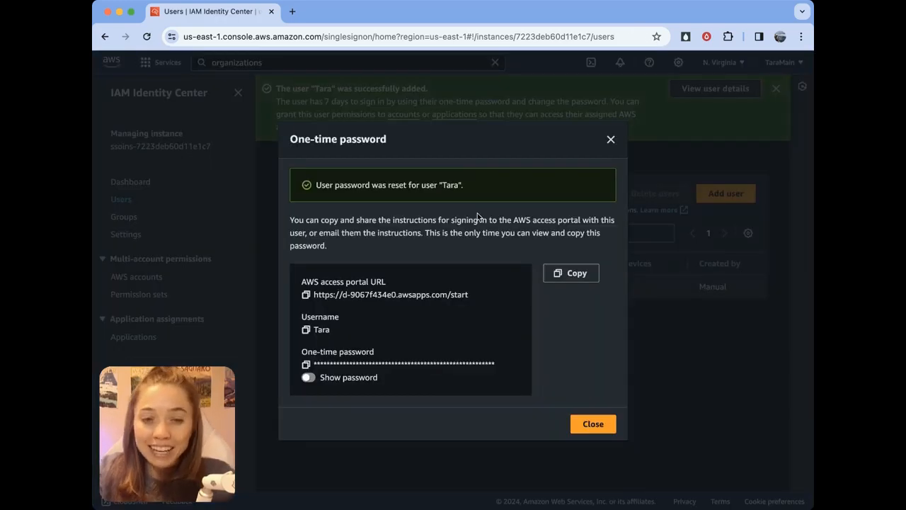
- Open the new user's AWS access portal URL in a new browser tab and submit the copied username for sign-in
left_click(307, 295)
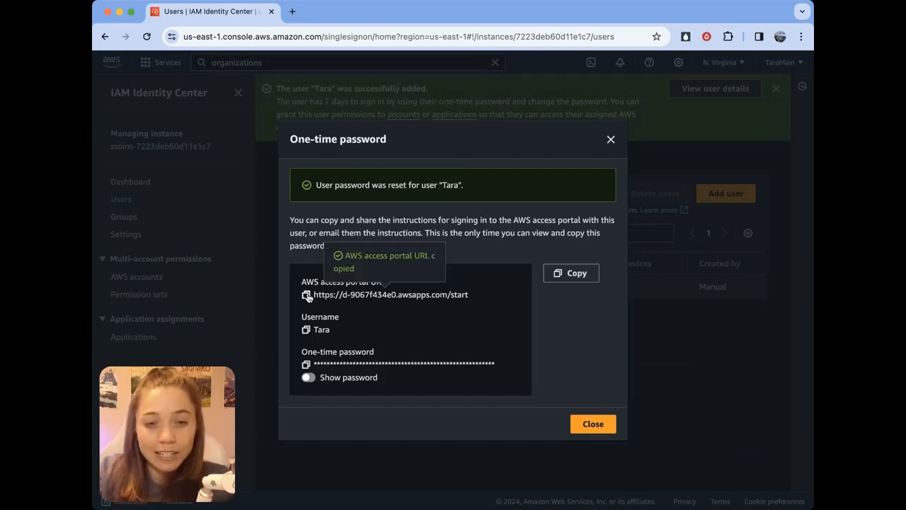
left_click(292, 12)
key("ctrl+v")
key("Return")
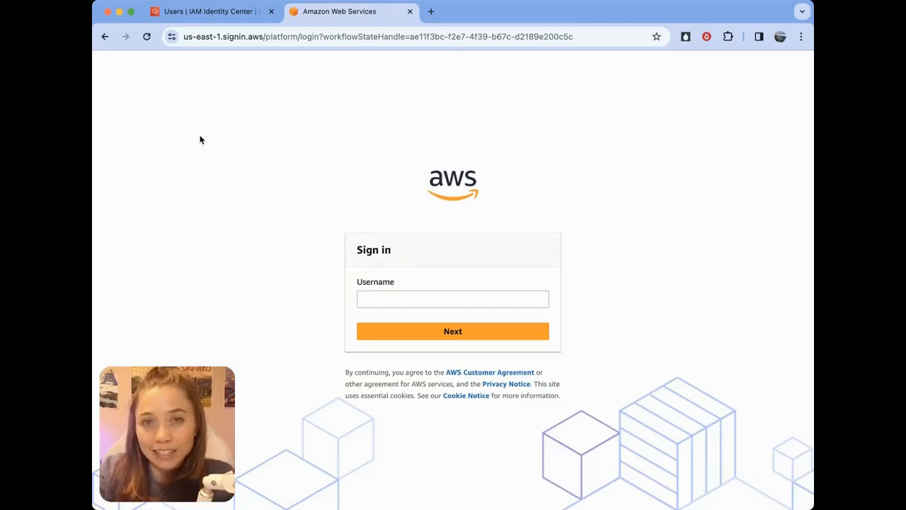
left_click(192, 17)
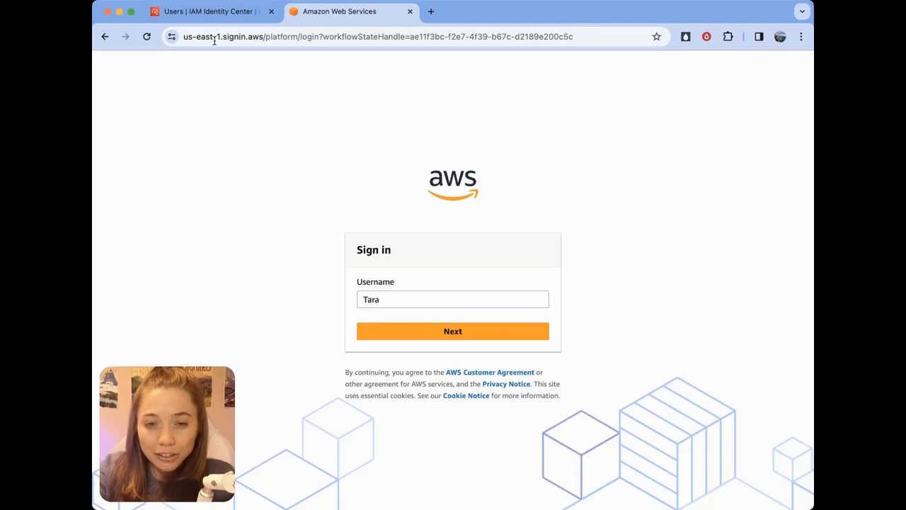
left_click(417, 330)
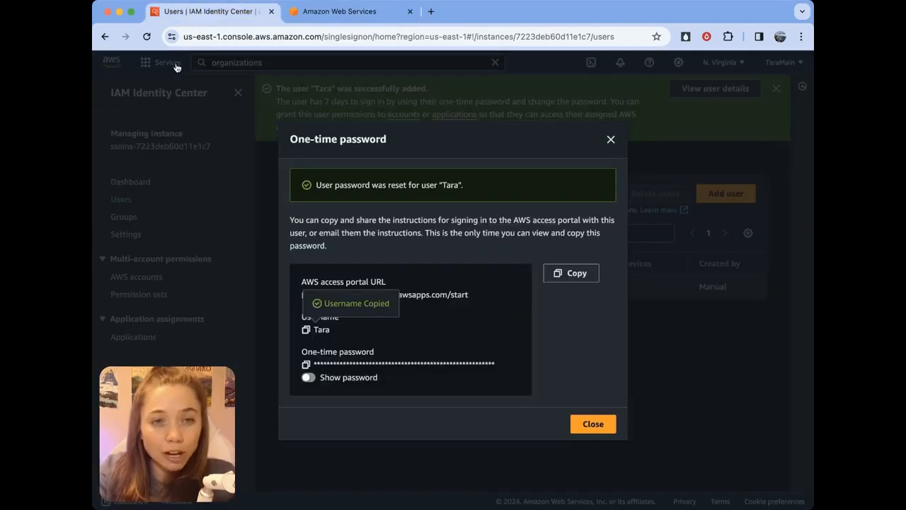
- Copy the new user's one-time password, paste it into the access portal's password field and sign in
left_click(195, 15)
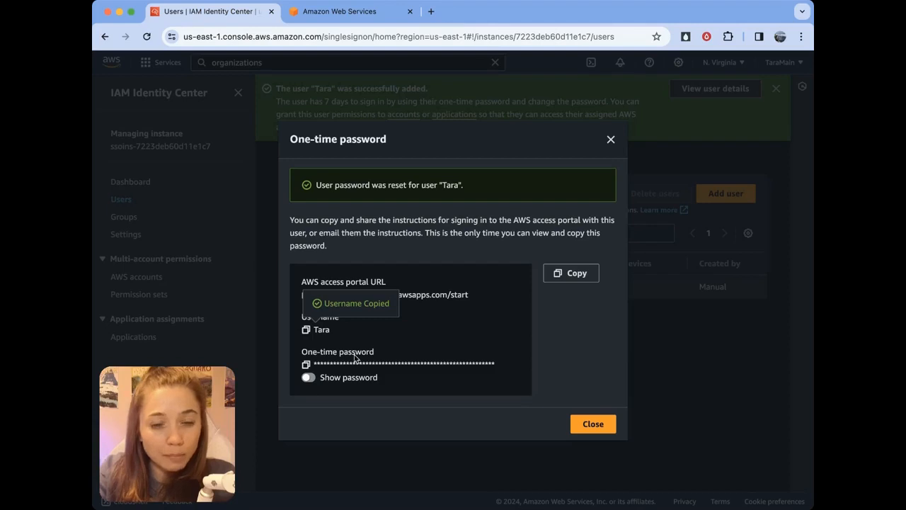
left_click(305, 363)
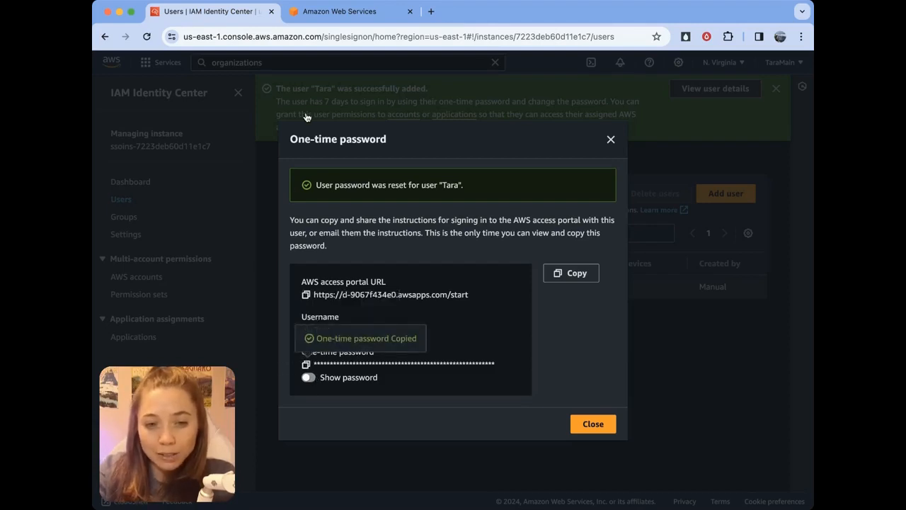
left_click(324, 20)
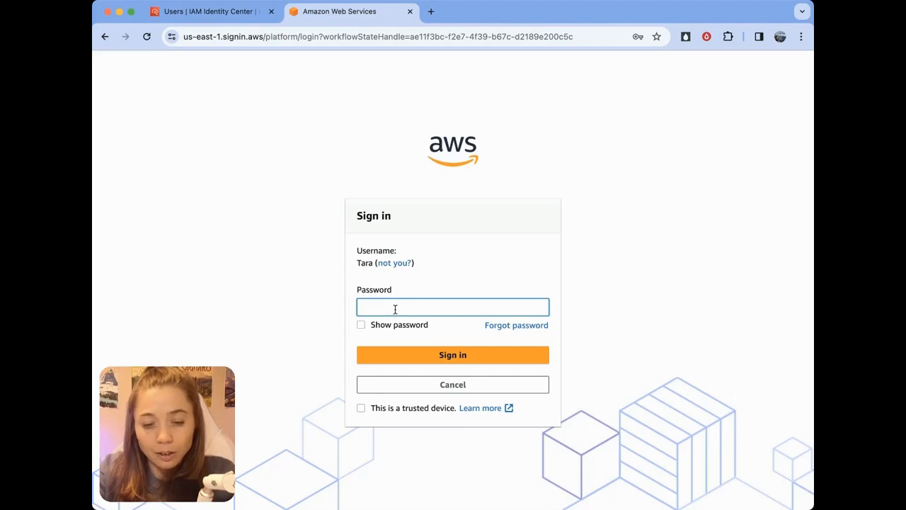
key("super+v")
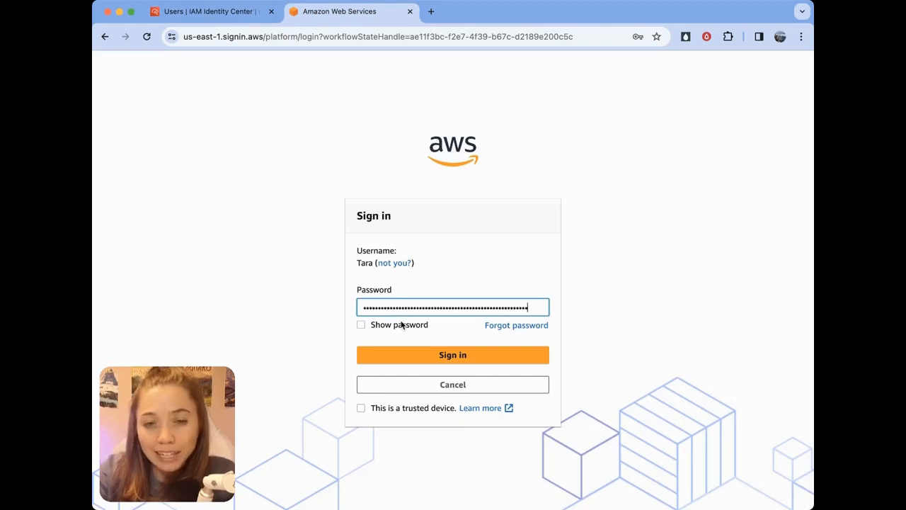
left_click(456, 354)
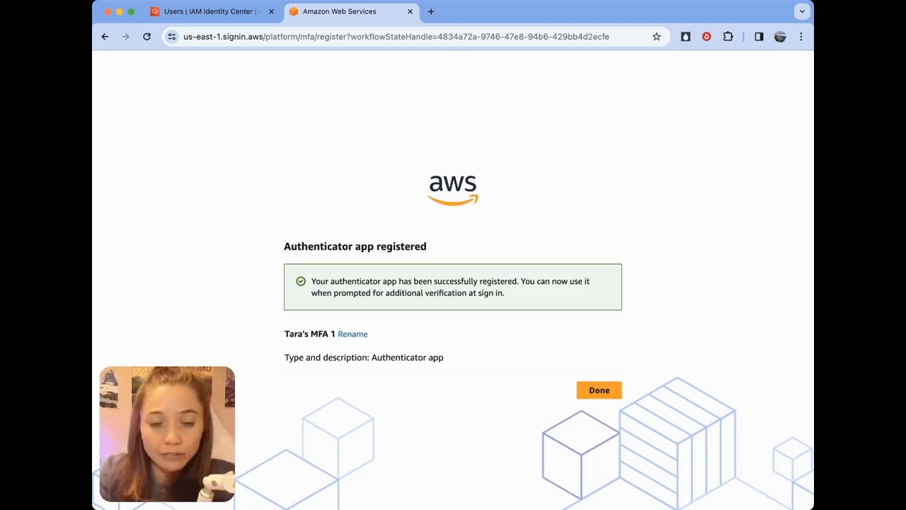
- Finish registering the authenticator app, submit the new account password with confirmation, and check the access portal's application list
left_click(595, 391)
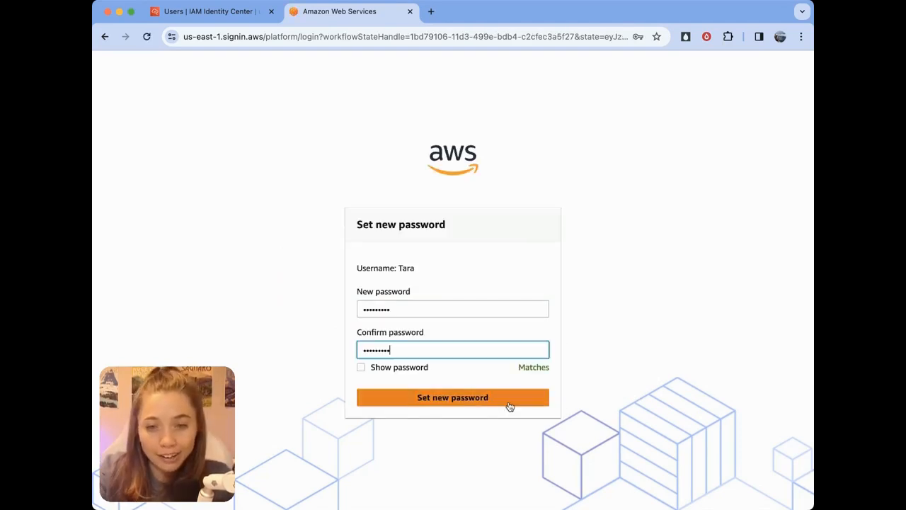
left_click(432, 402)
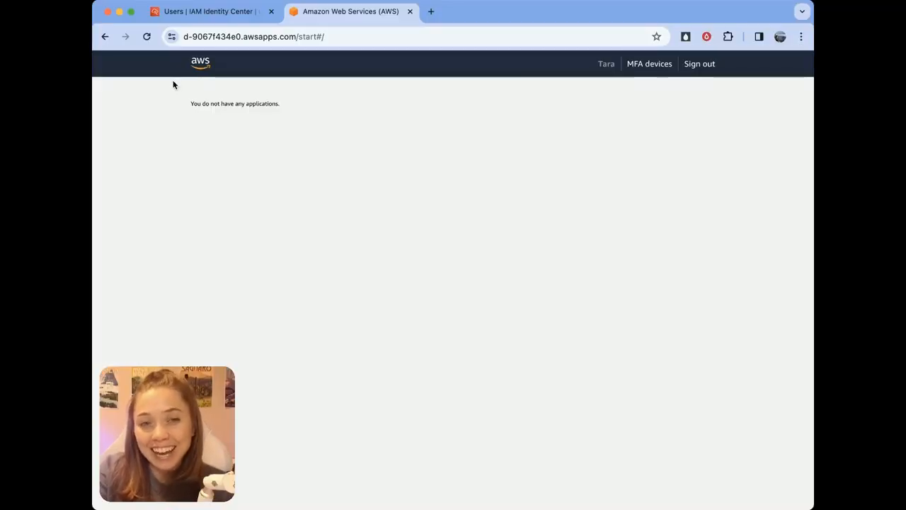
left_click_drag(174, 101, 284, 109)
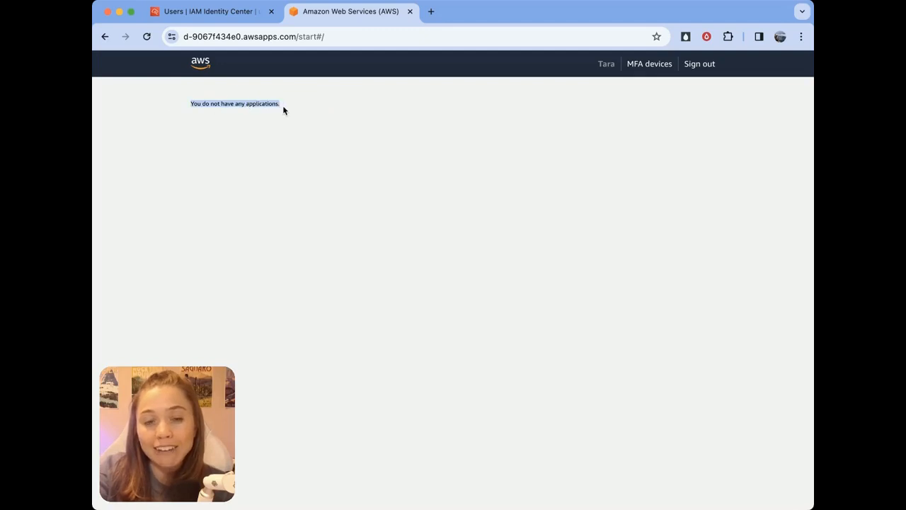
left_click(284, 123)
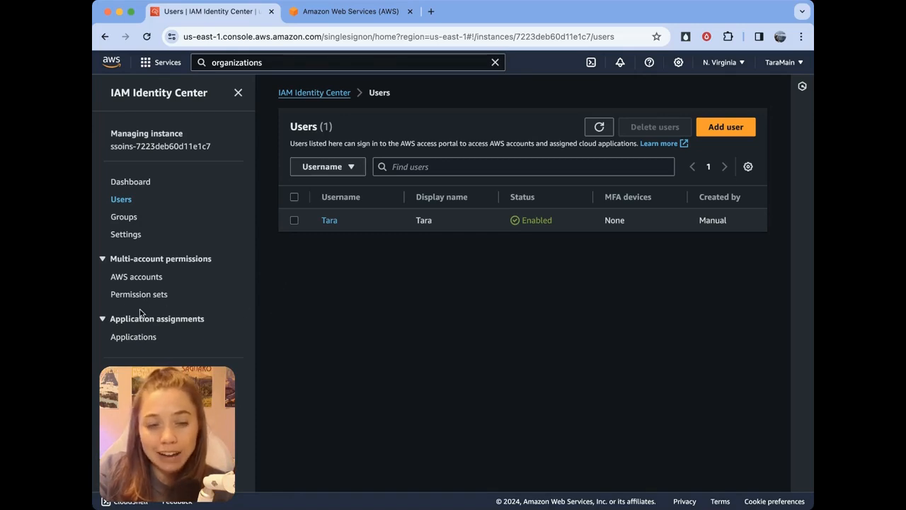
- Start a new permission set in IAM Identity Center, using the predefined type with the AdministratorAccess managed policy
left_click(164, 295)
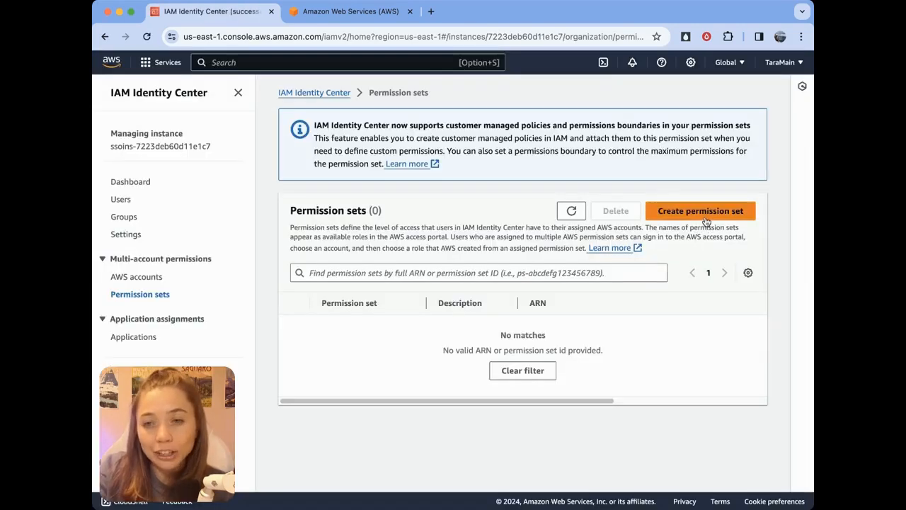
left_click(705, 214)
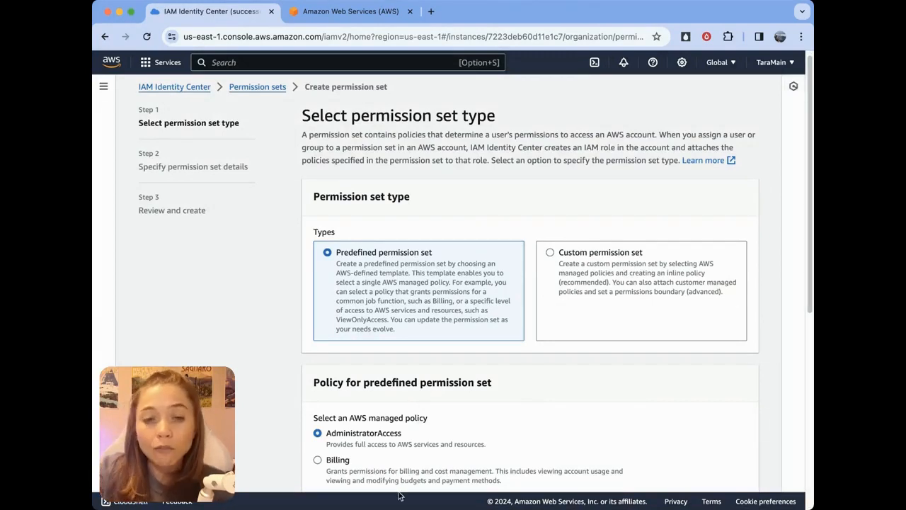
scroll(349, 276, "down", 3)
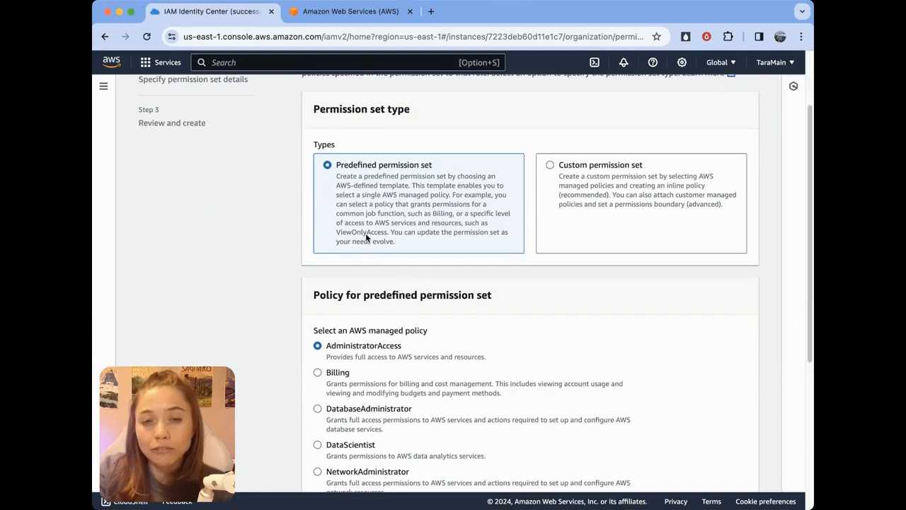
scroll(276, 260, "down", 1)
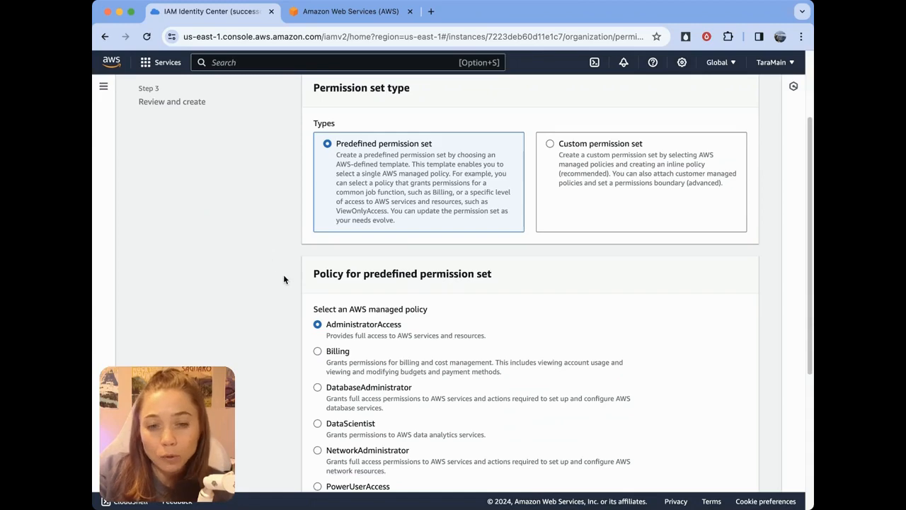
scroll(283, 274, "down", 4)
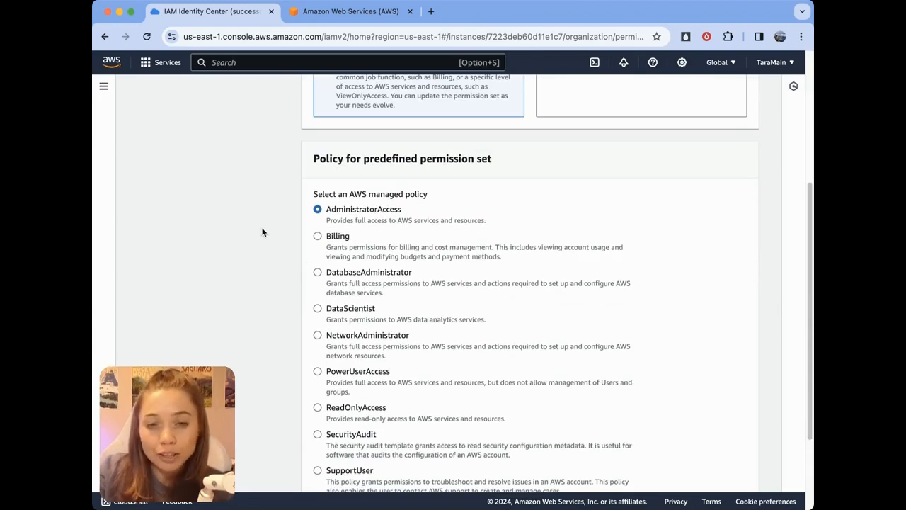
scroll(282, 254, "up", 3)
scroll(287, 255, "down", 4)
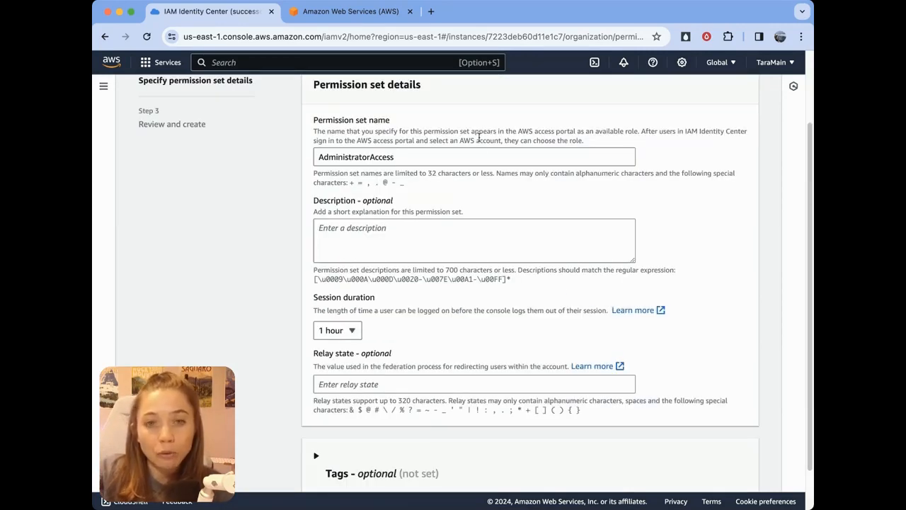
- Keep AdministratorAccess as the permission set name and set its session duration to 8 hours
scroll(450, 152, "down", 1)
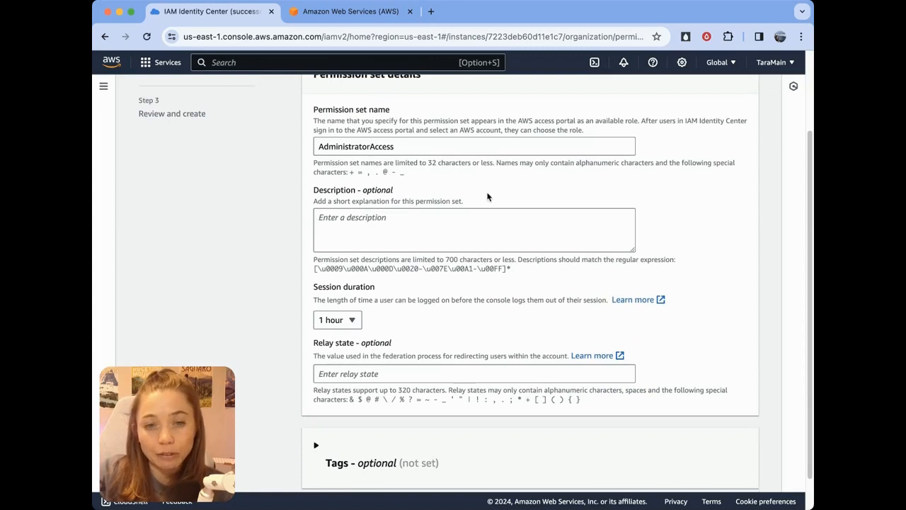
scroll(487, 197, "down", 1)
scroll(255, 312, "up", 4)
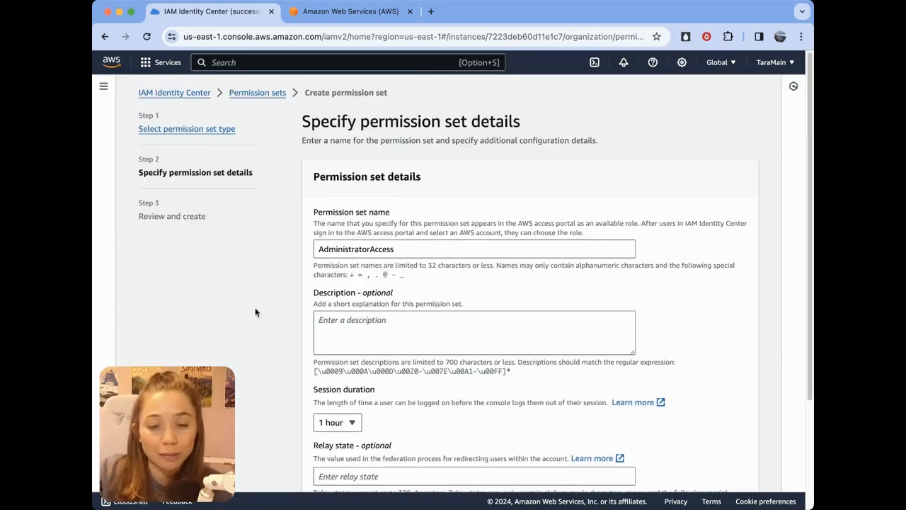
scroll(248, 312, "down", 1)
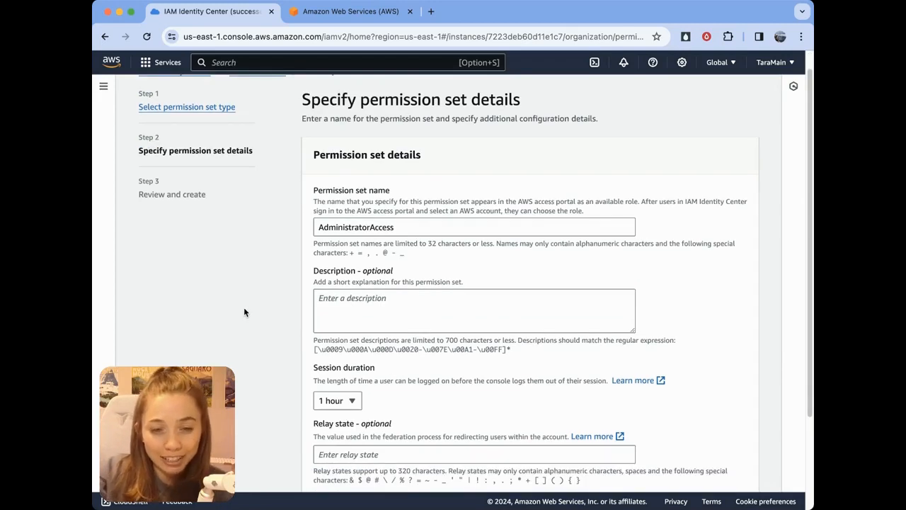
scroll(243, 312, "down", 1)
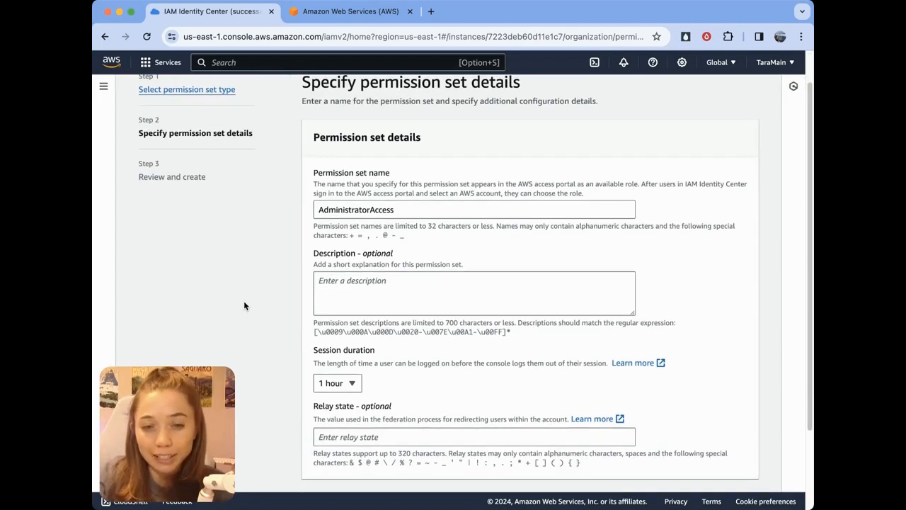
scroll(231, 283, "down", 3)
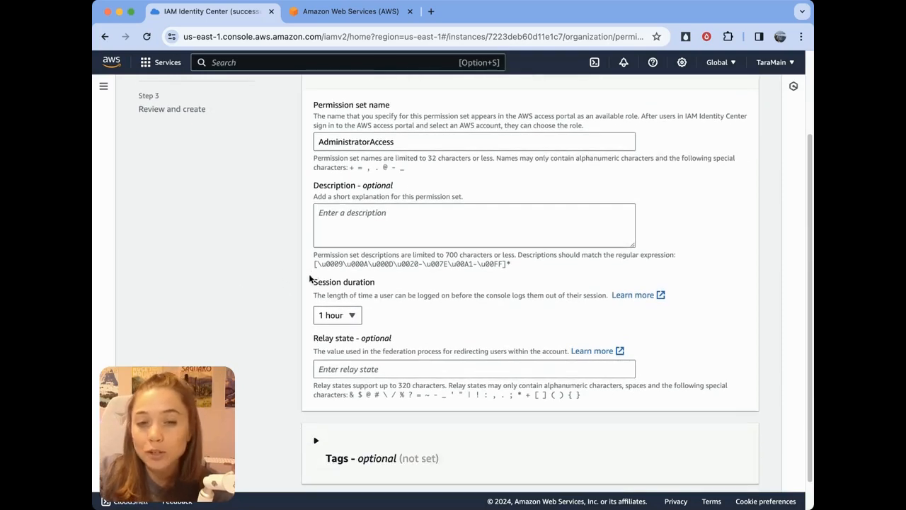
scroll(310, 279, "down", 1)
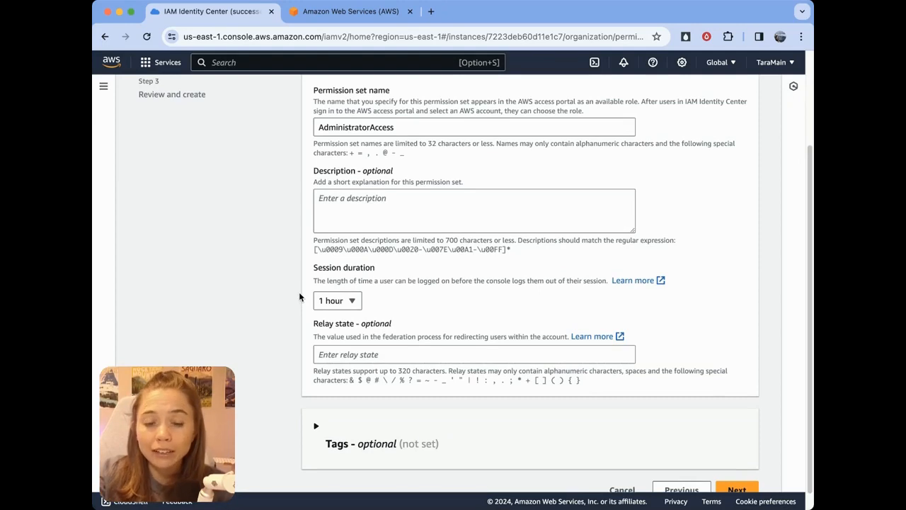
left_click(347, 300)
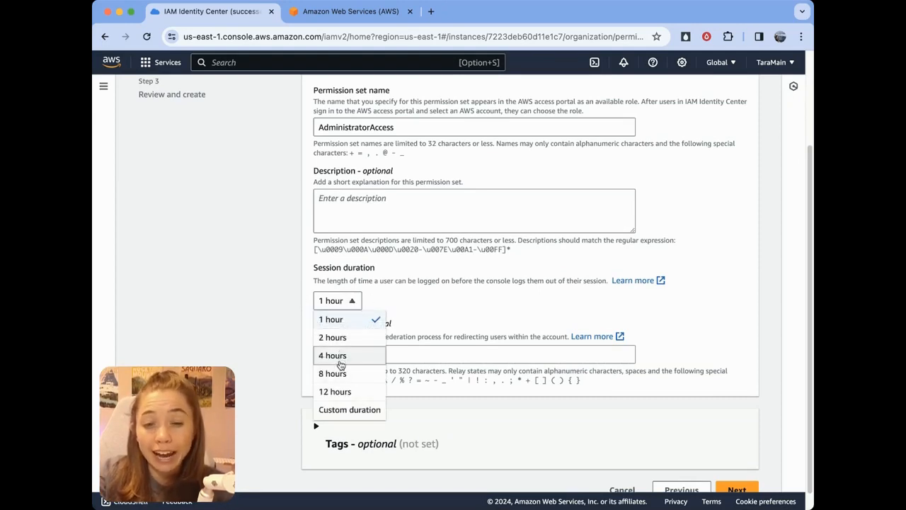
left_click(333, 373)
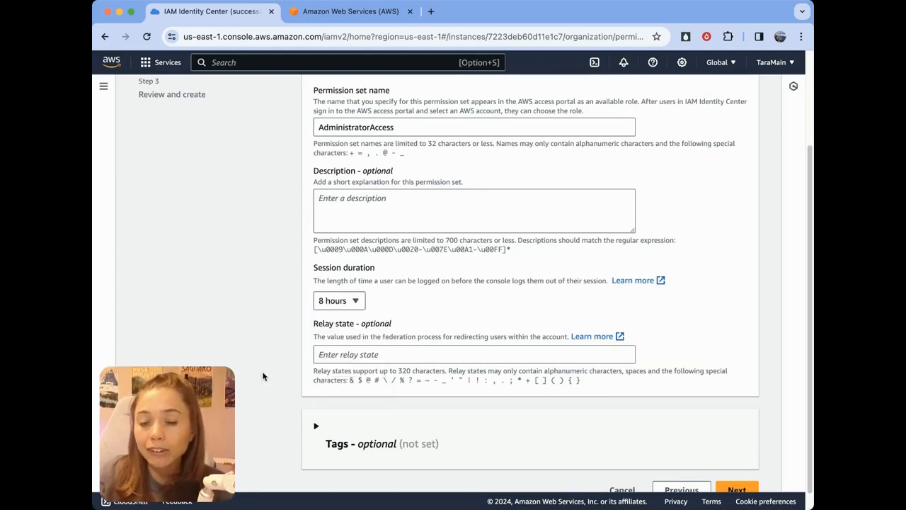
- Continue without adding tags, review the AdministratorAccess permission set and create it
scroll(258, 371, "down", 1)
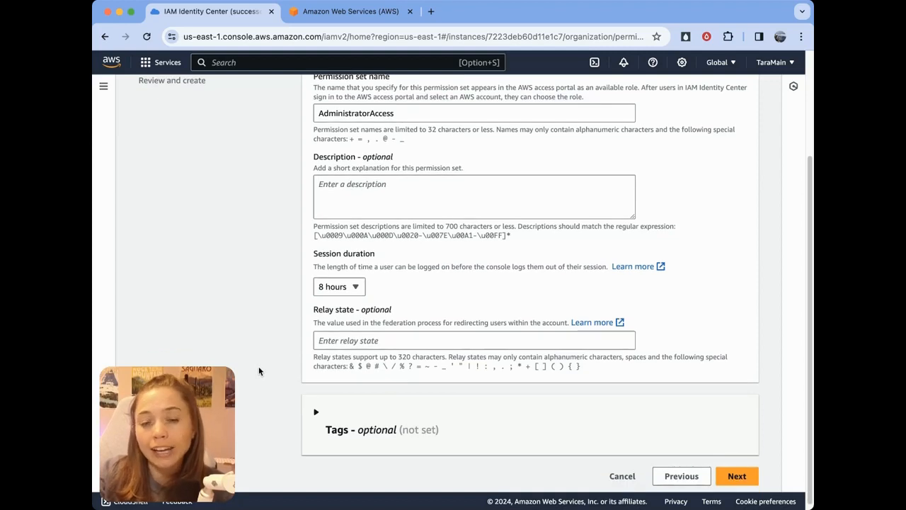
left_click(735, 476)
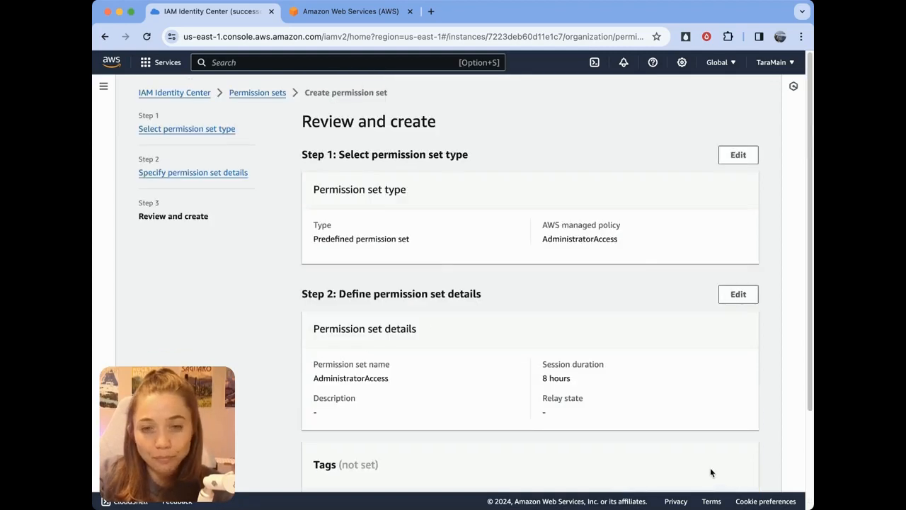
scroll(423, 320, "down", 5)
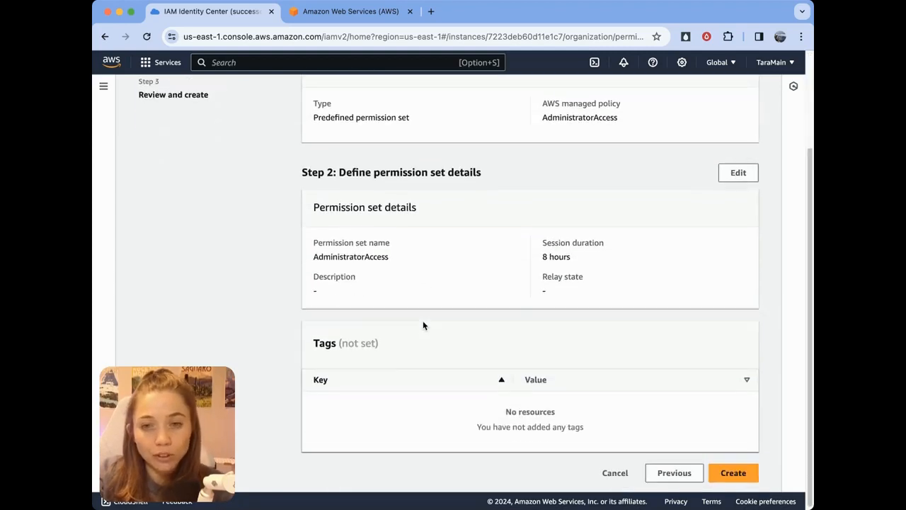
left_click(734, 471)
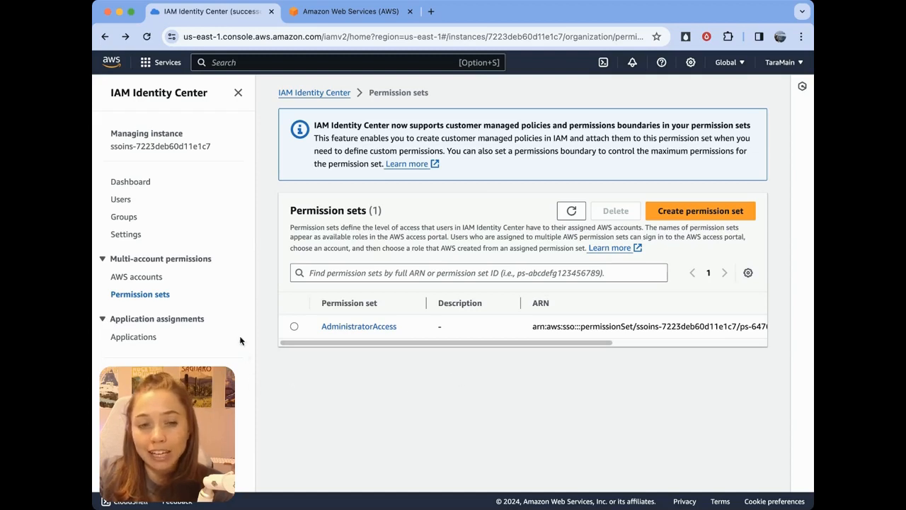
- Select all four AWS accounts under Root, including the management account, in IAM Identity Center's multi-account permissions
left_click(136, 277)
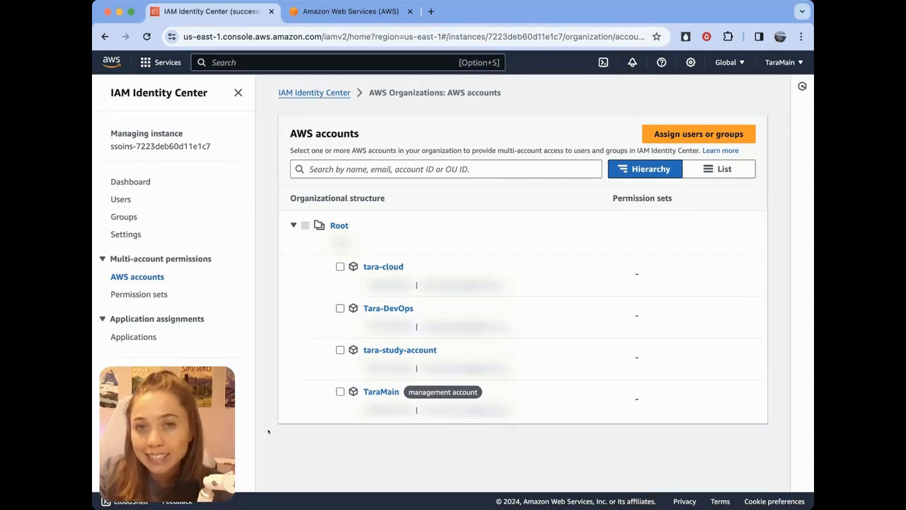
left_click(340, 391)
left_click(340, 350)
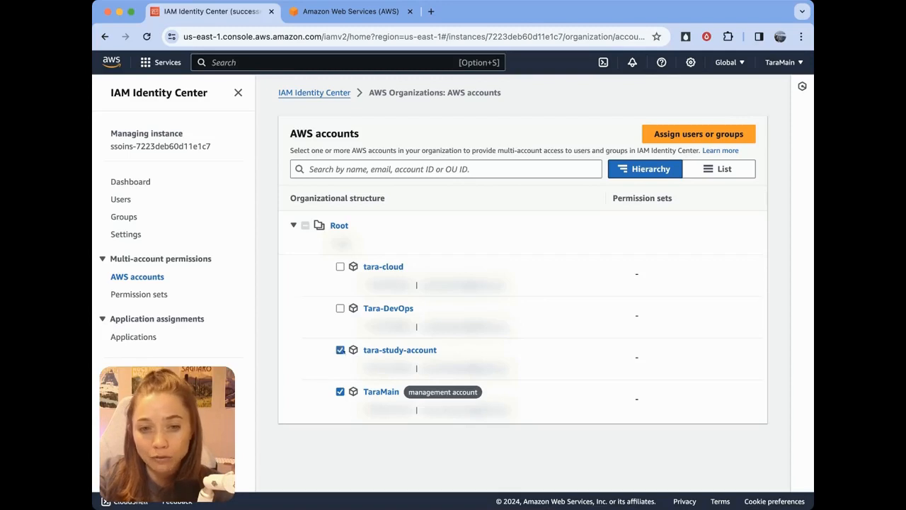
left_click(340, 309)
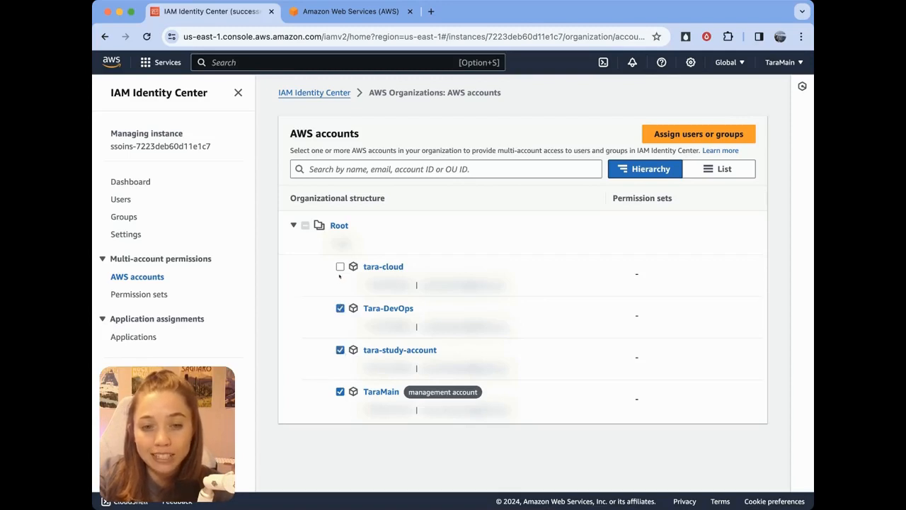
left_click(340, 266)
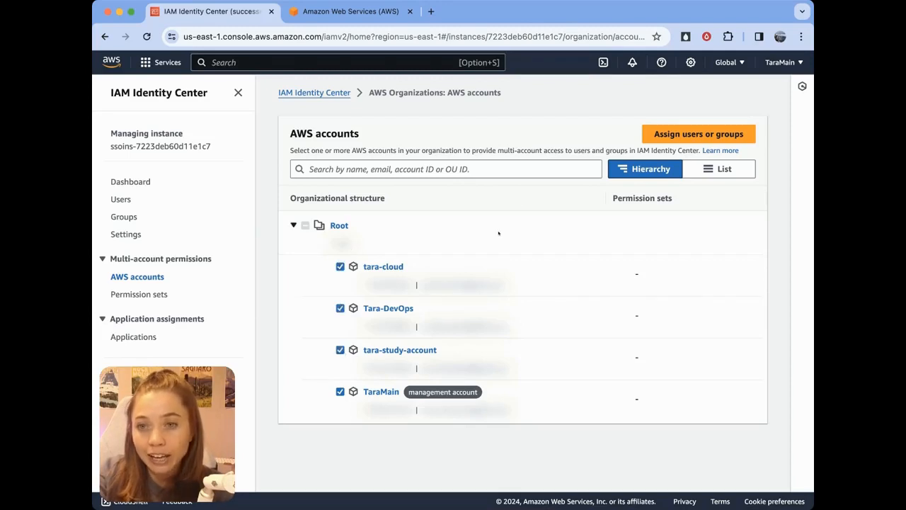
- Start assigning access to the selected accounts and choose the existing Identity Center user instead of a group
left_click(701, 134)
left_click(375, 196)
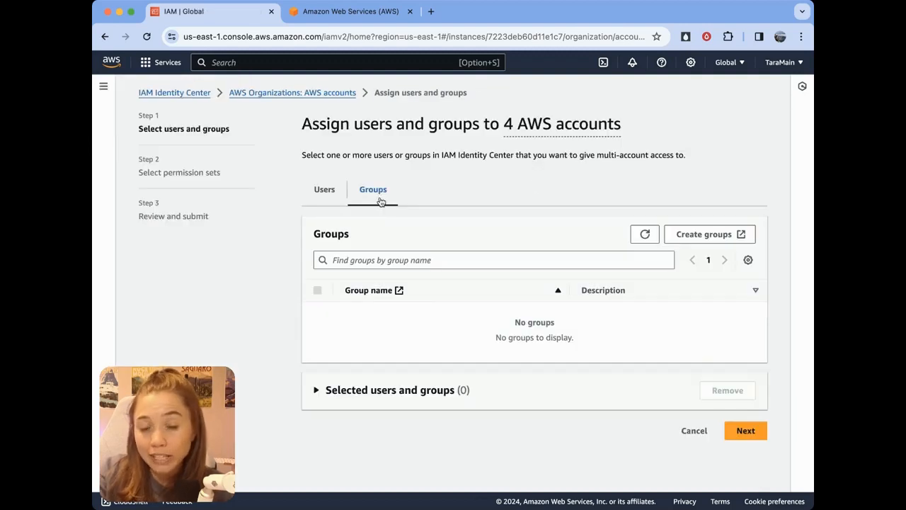
left_click(326, 193)
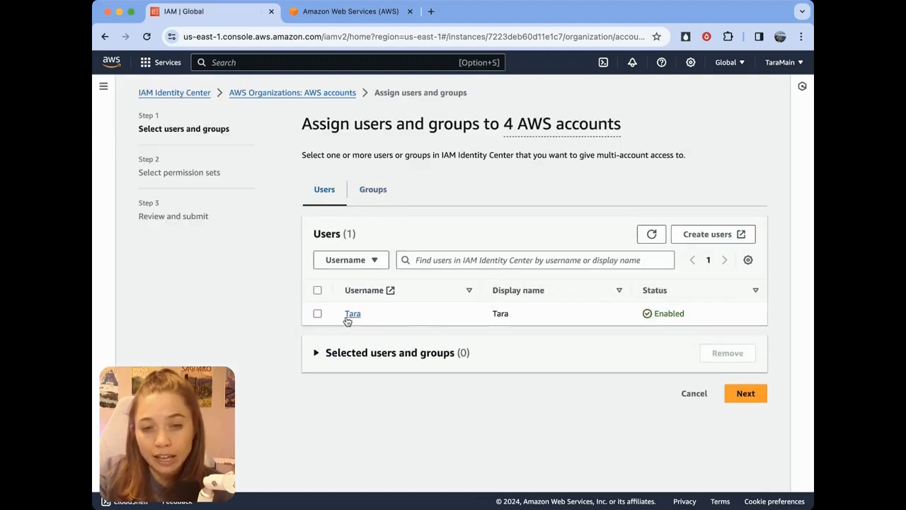
left_click(317, 313)
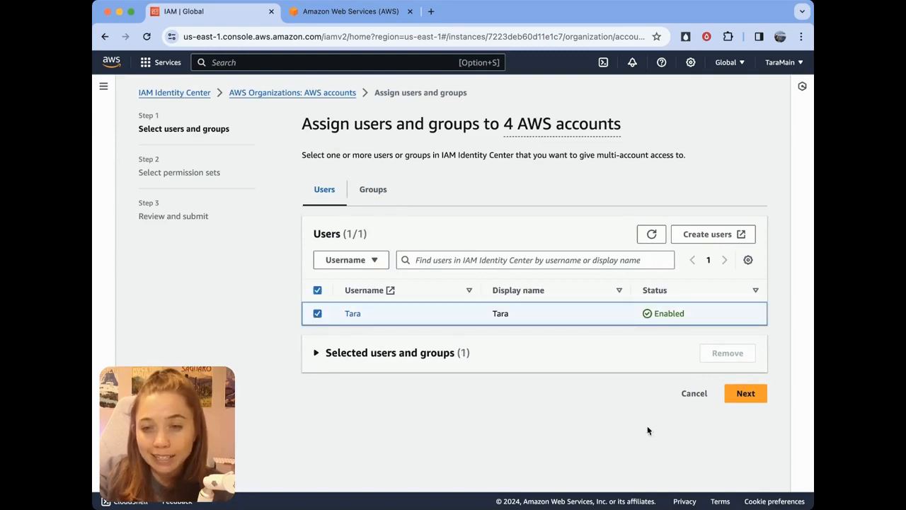
- Choose the AdministratorAccess permission set for the user and submit the assignments to the four accounts
left_click(745, 394)
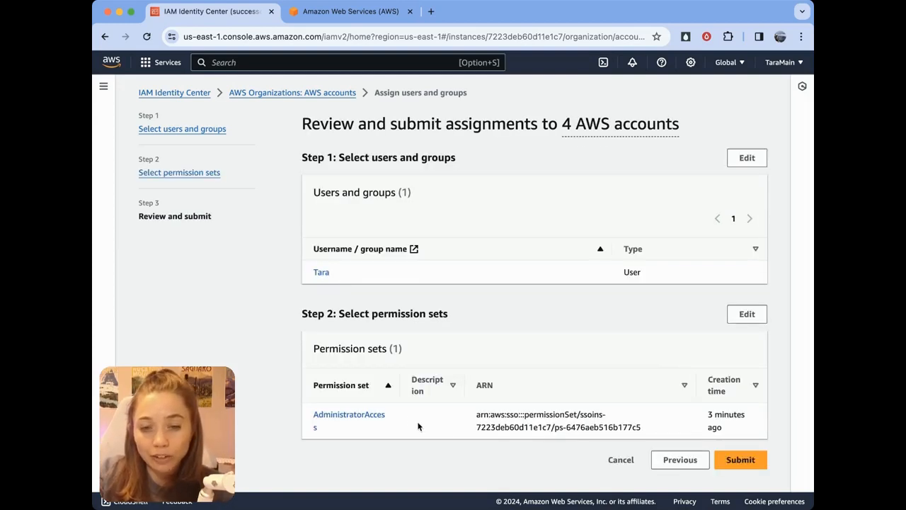
left_click(741, 459)
scroll(494, 448, "down", 3)
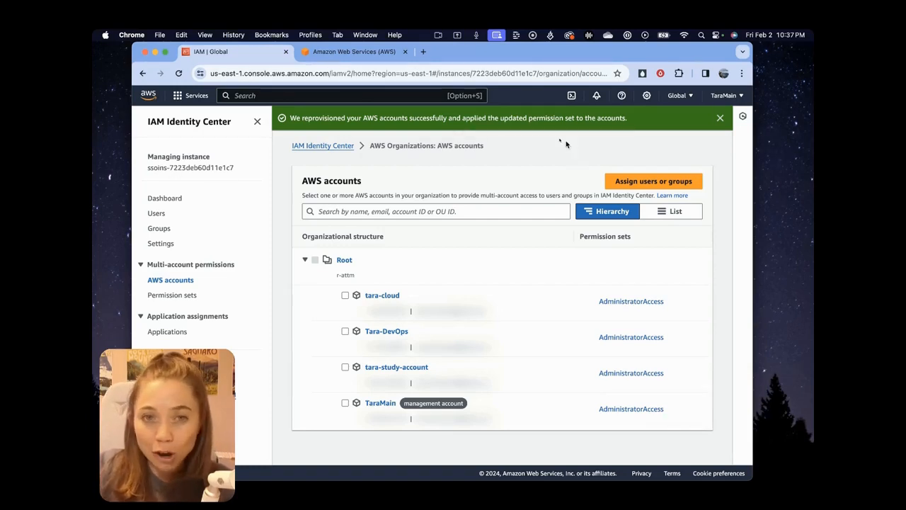
- Reload the AWS access portal and expand the AWS Account list to check the user's assigned accounts
left_click(351, 54)
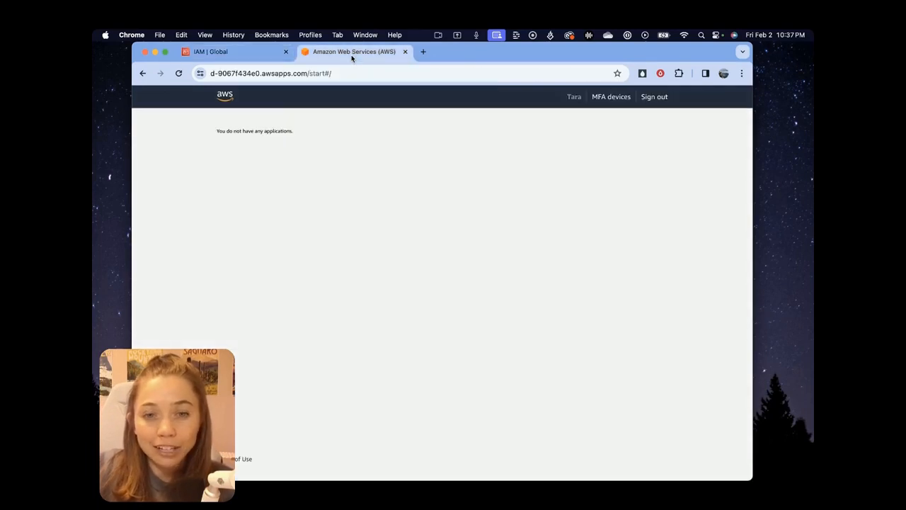
left_click(359, 69)
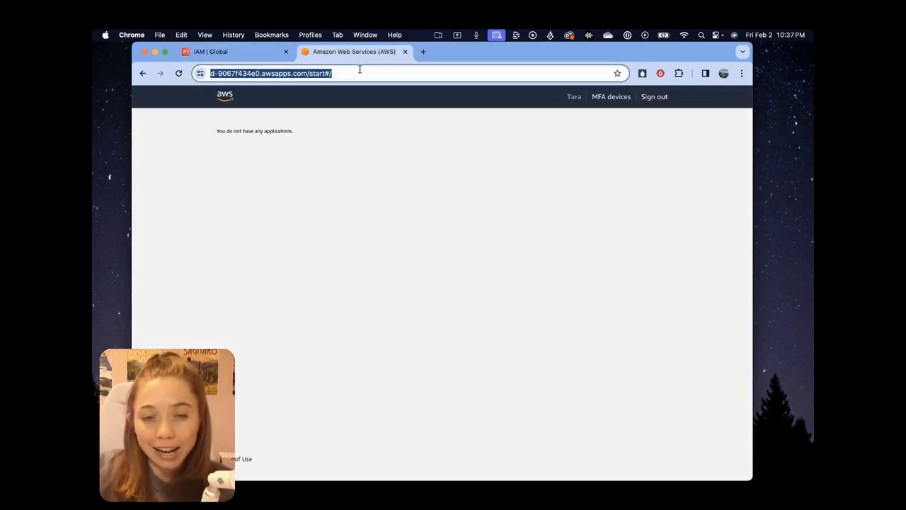
key("Return")
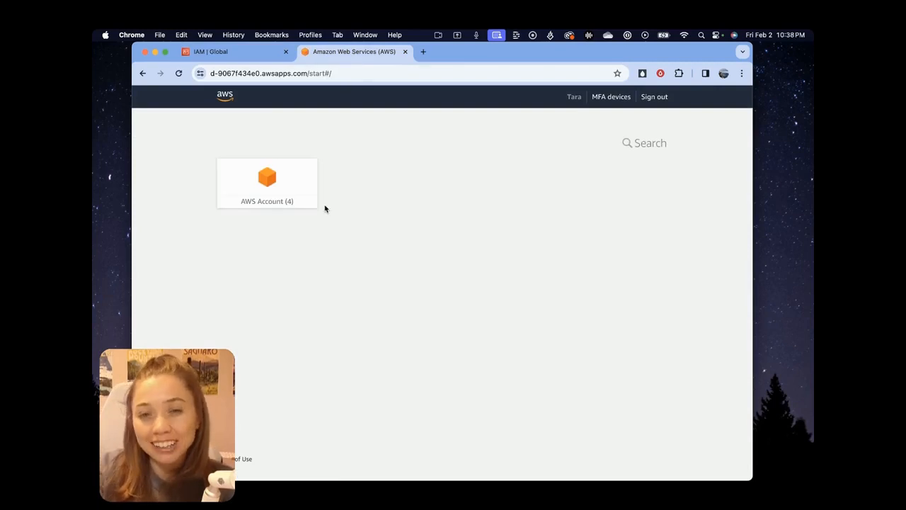
left_click(307, 180)
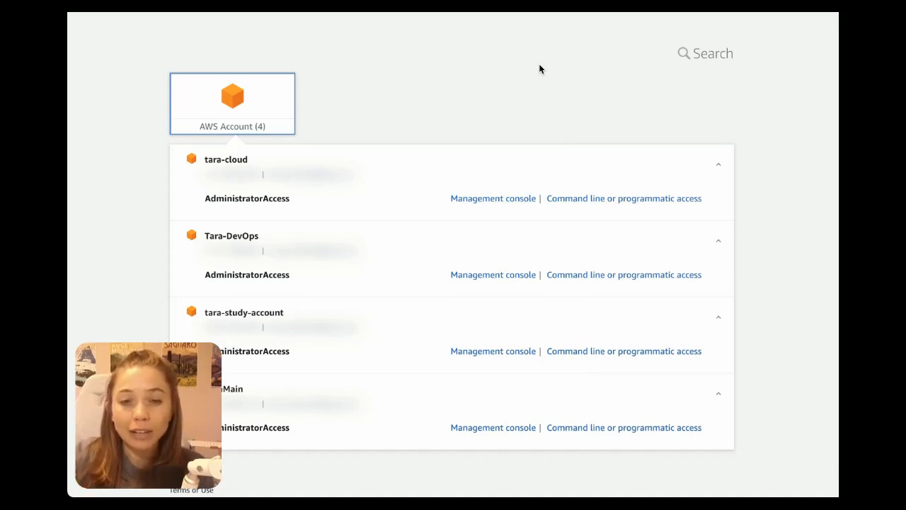
- Open the management consoles of the cloud account and the study account with AdministratorAccess from the access portal
right_click(510, 199)
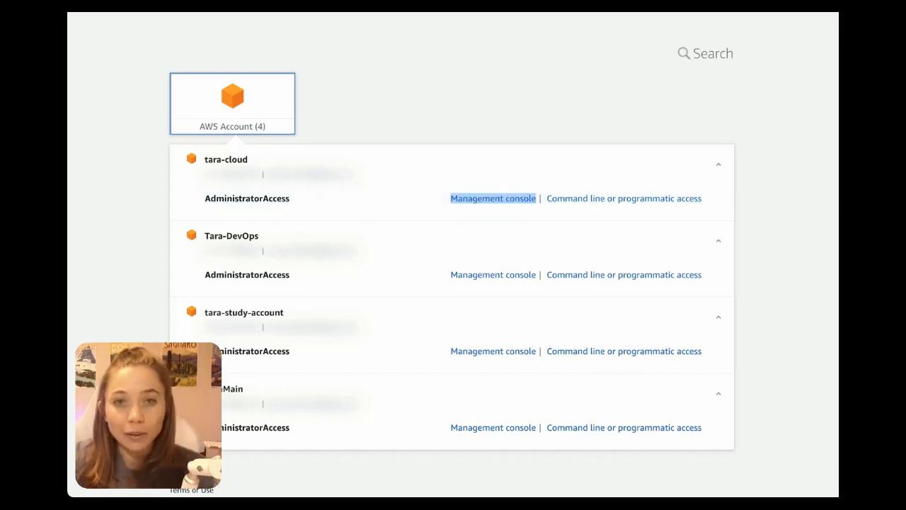
key("ctrl+Tab")
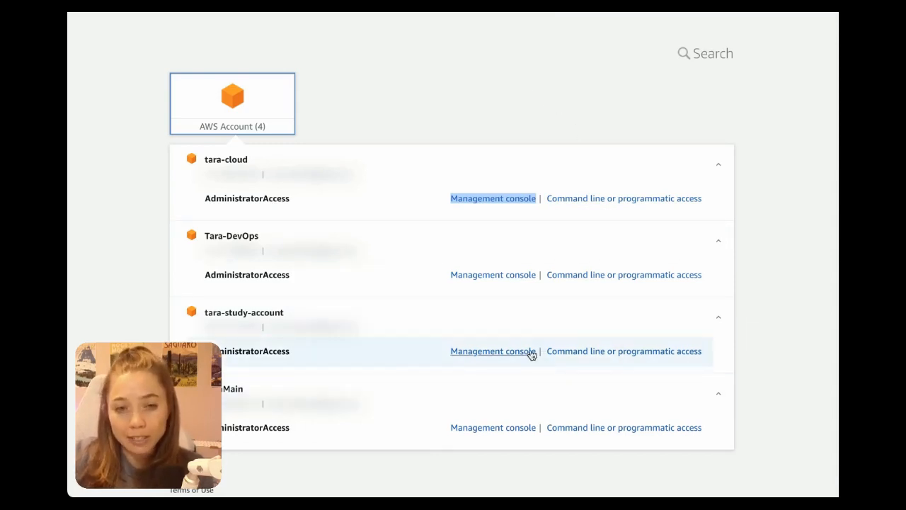
left_click(532, 352)
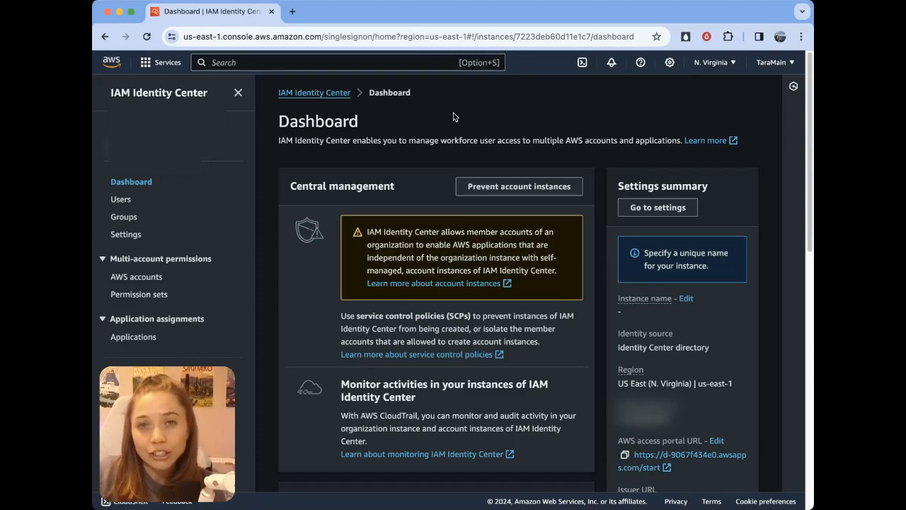
- Open the multi-factor authentication configuration in IAM Identity Center's settings and review its MFA options
scroll(440, 297, "down", 2)
scroll(440, 297, "down", 5)
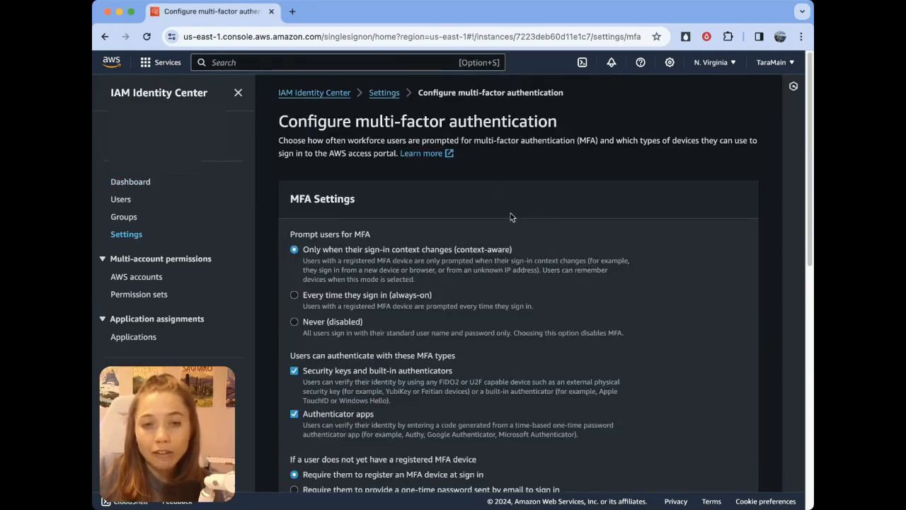
scroll(509, 216, "down", 1)
scroll(538, 199, "up", 1)
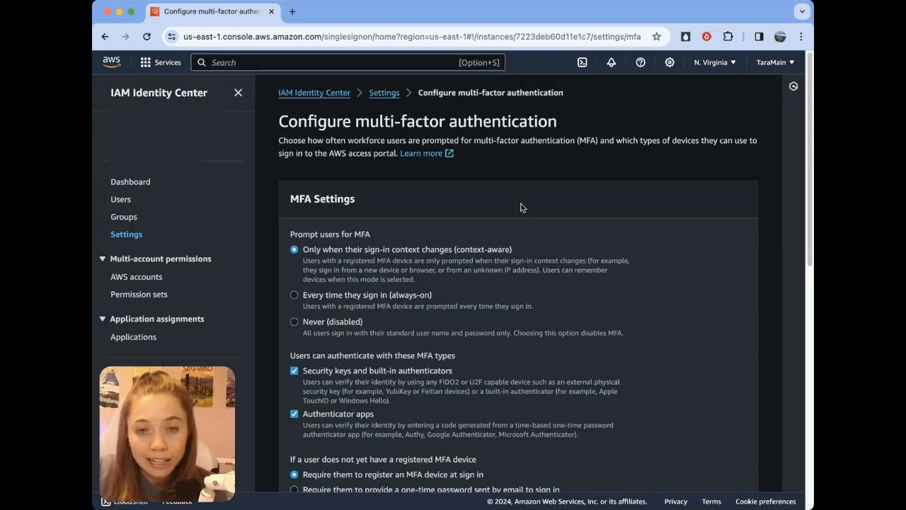
- Set users to be prompted for MFA every time they sign in (always-on) and save the MFA settings
scroll(512, 201, "down", 1)
scroll(511, 154, "down", 1)
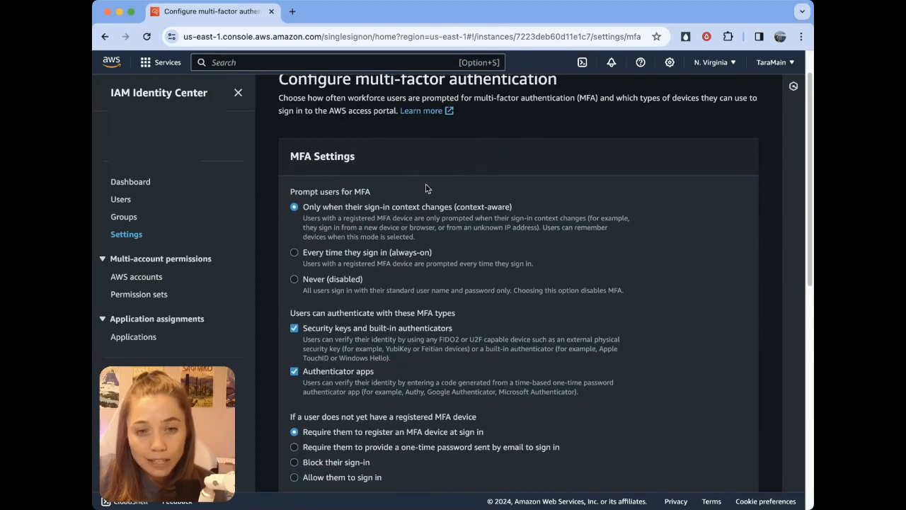
scroll(402, 189, "down", 1)
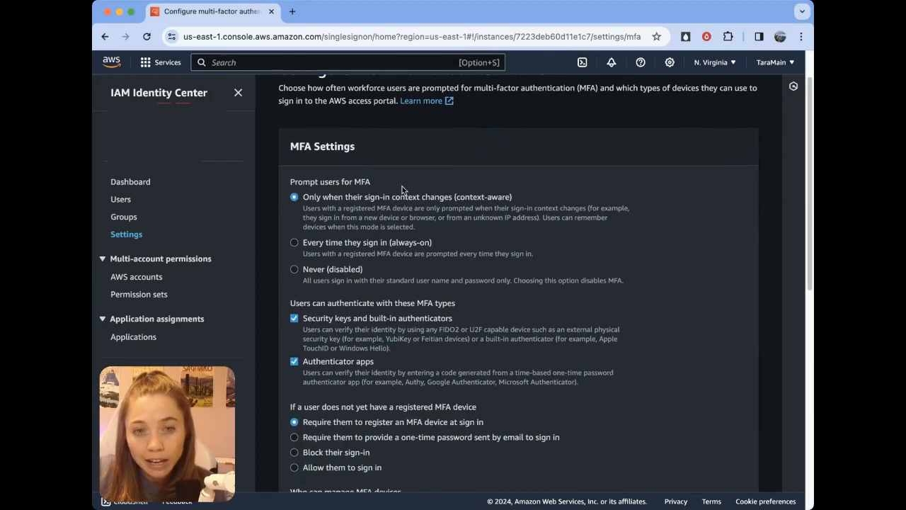
left_click(419, 243)
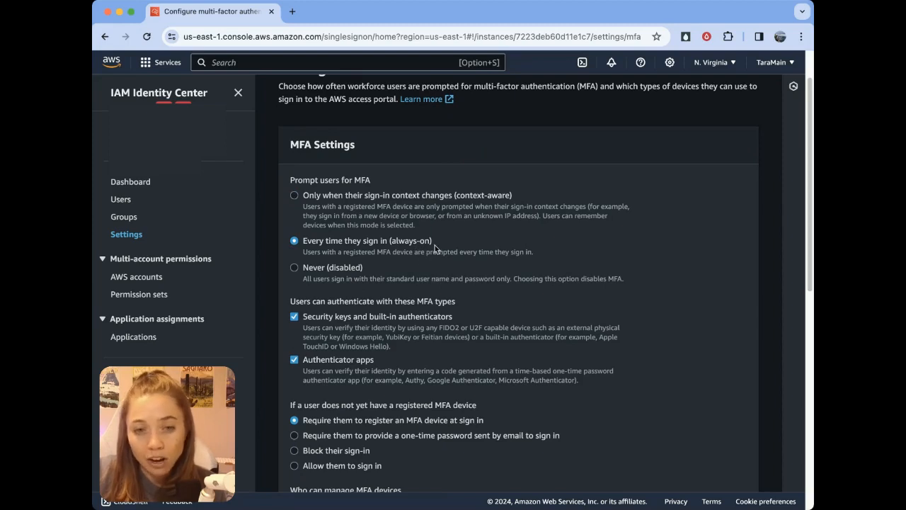
scroll(371, 253, "down", 3)
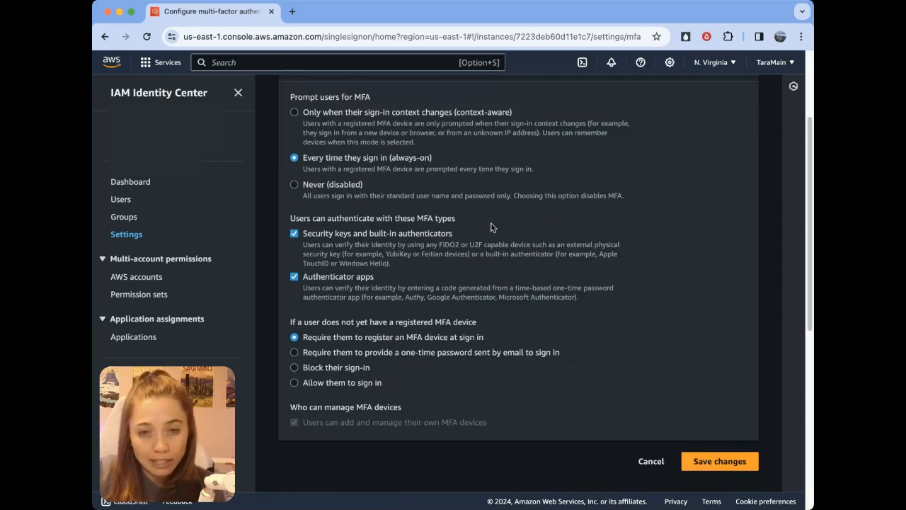
scroll(494, 225, "down", 1)
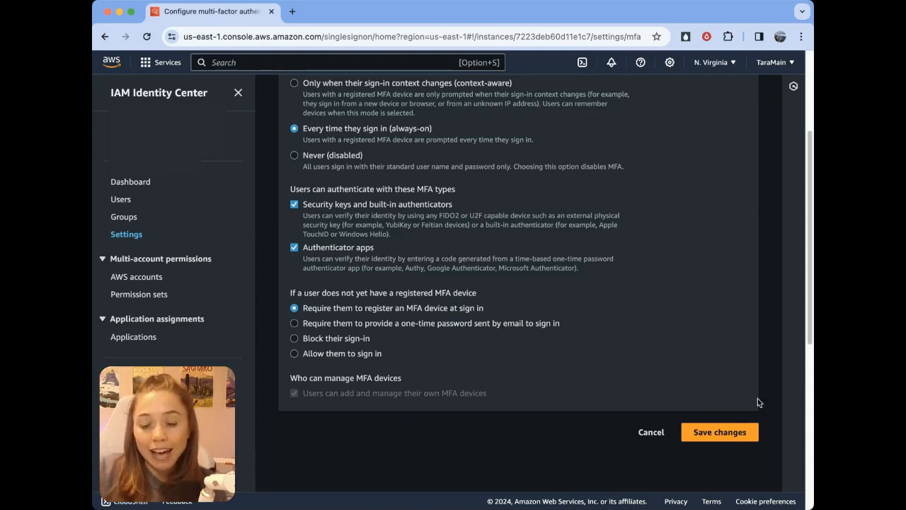
left_click(721, 433)
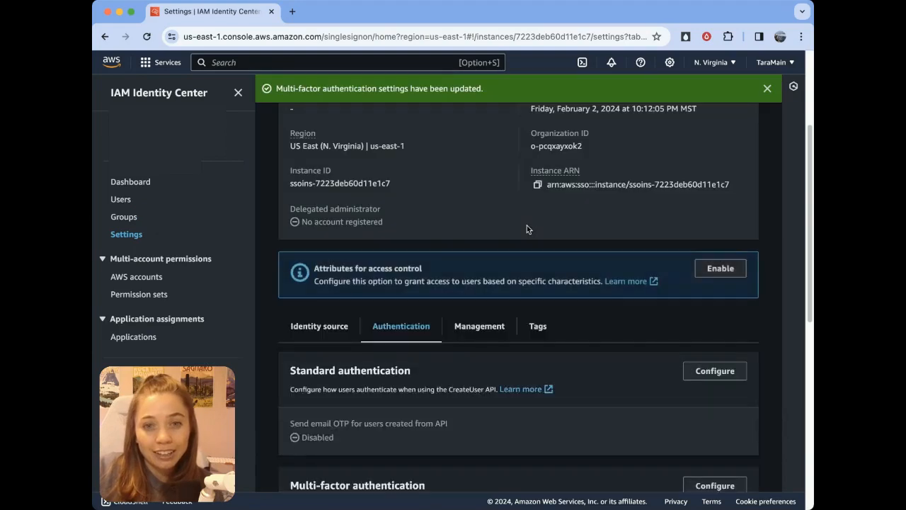
scroll(572, 205, "up", 5)
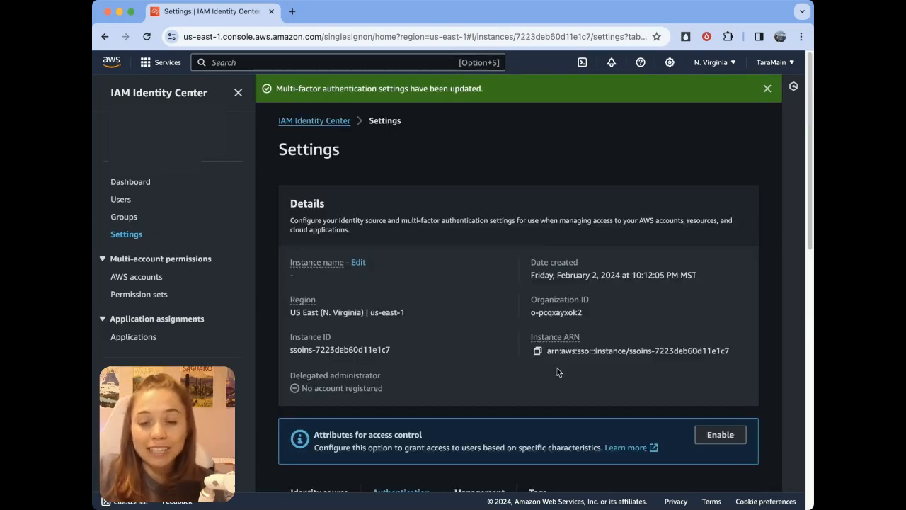